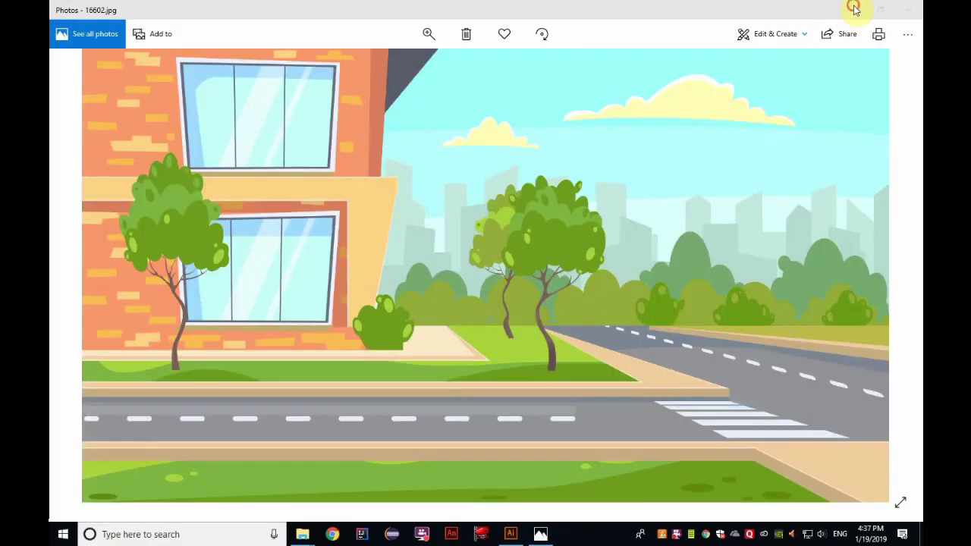
Step: Return to Illustrator and ungroup the walk-cycle artwork
left_click(854, 7)
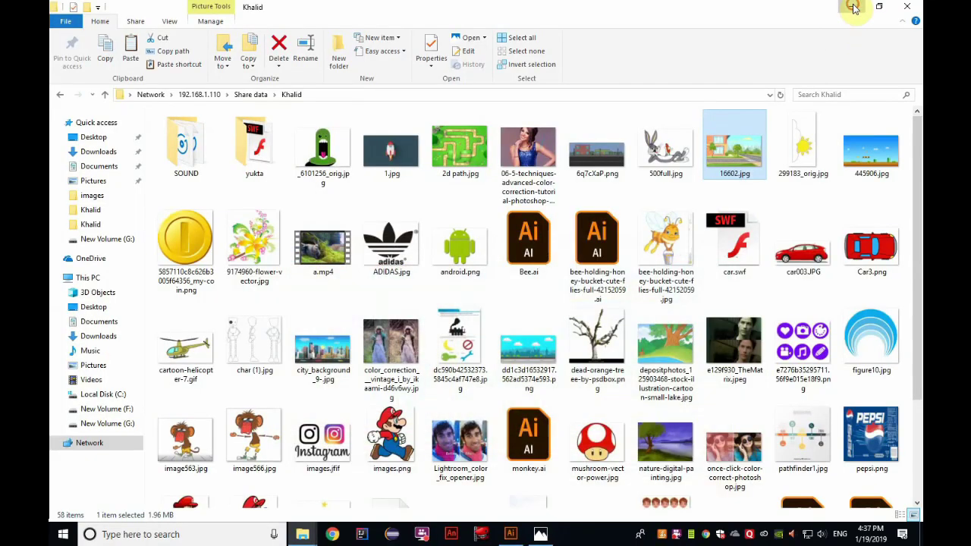
left_click(845, 8)
left_click(511, 534)
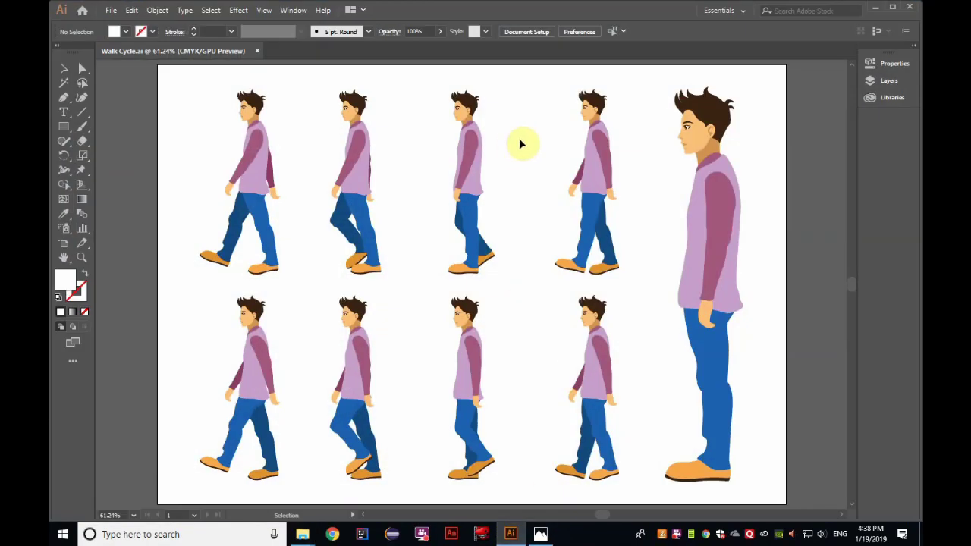
left_click(690, 105)
left_click(157, 10)
left_click(179, 69)
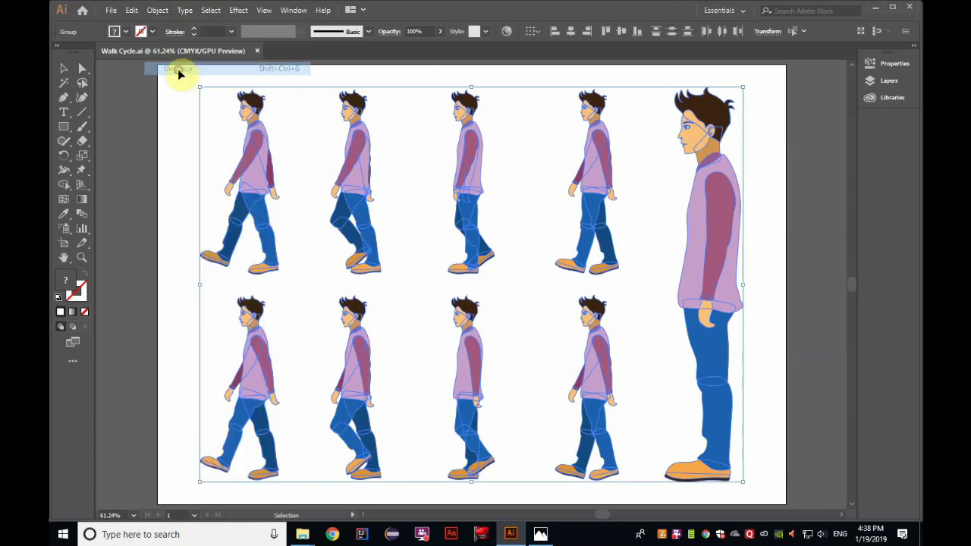
Step: Delete the tall standing figure, leaving the eight walking poses
left_click(743, 124)
left_click(704, 271)
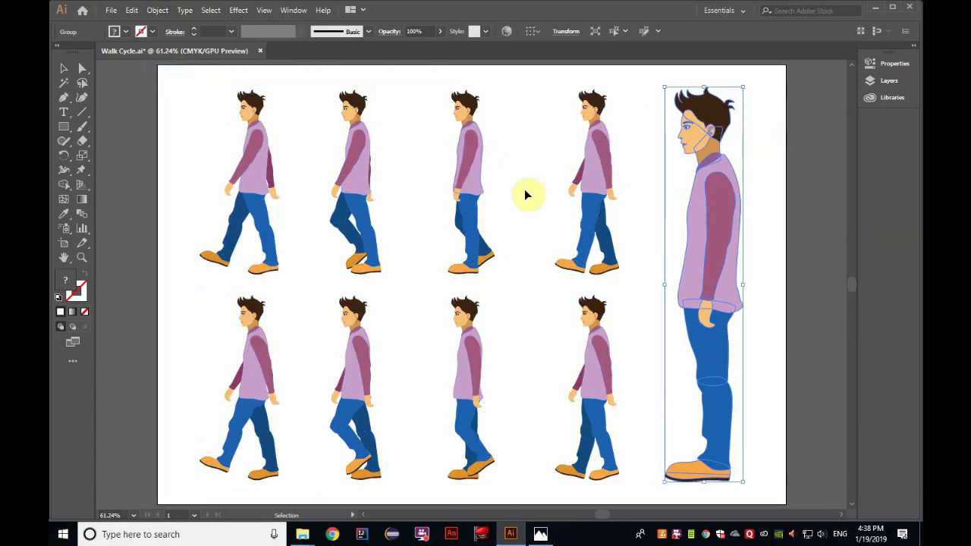
key("Delete")
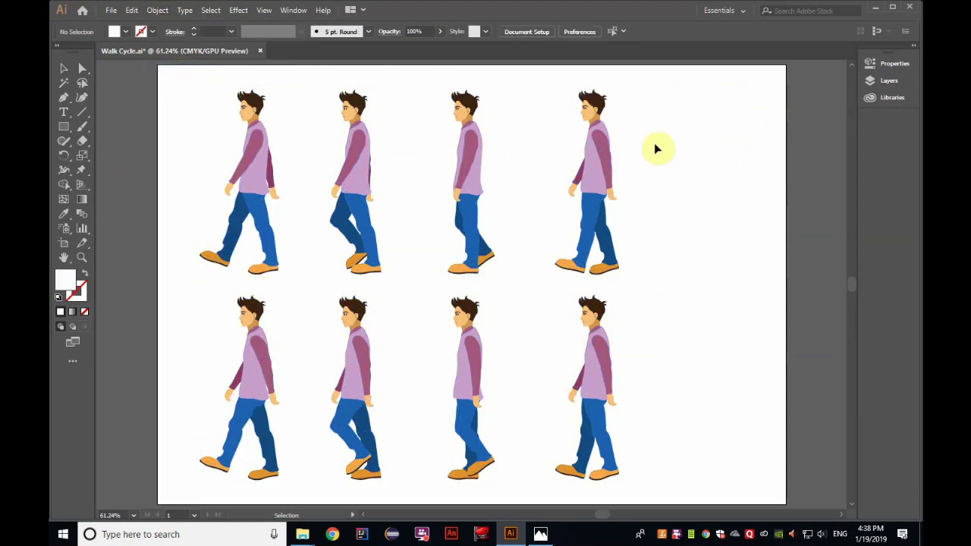
left_click(594, 168)
left_click(712, 194)
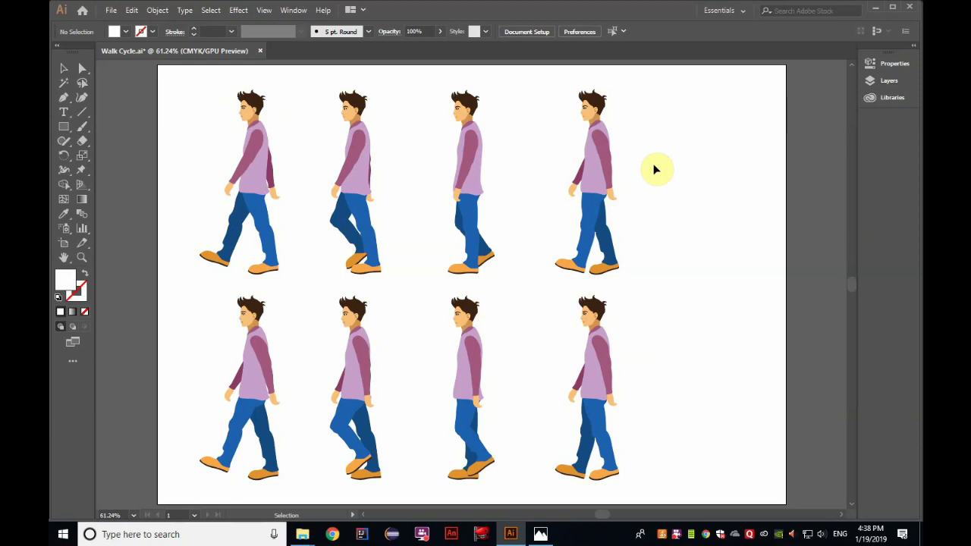
Step: Move the fourth and third top-row figures onto new Layers 2 and 3
left_click(884, 81)
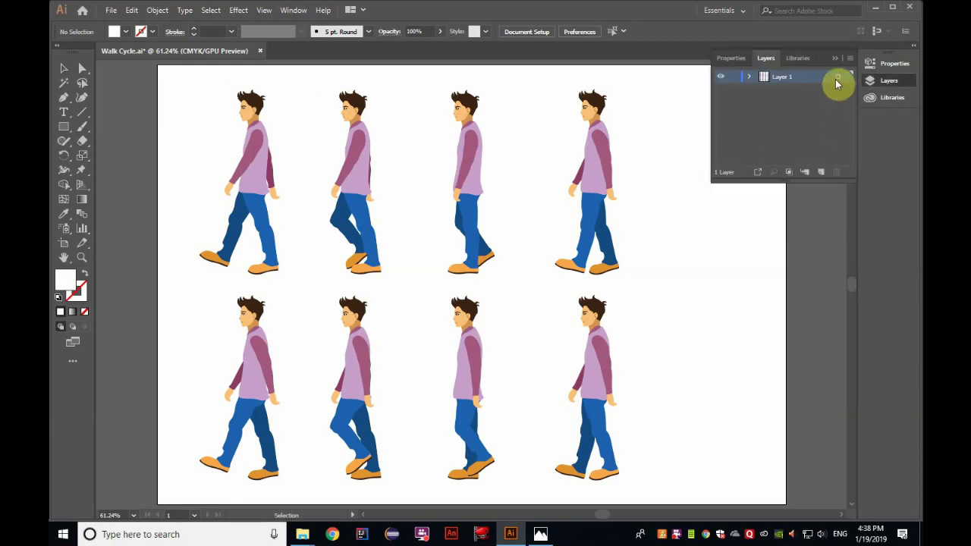
left_click(822, 171)
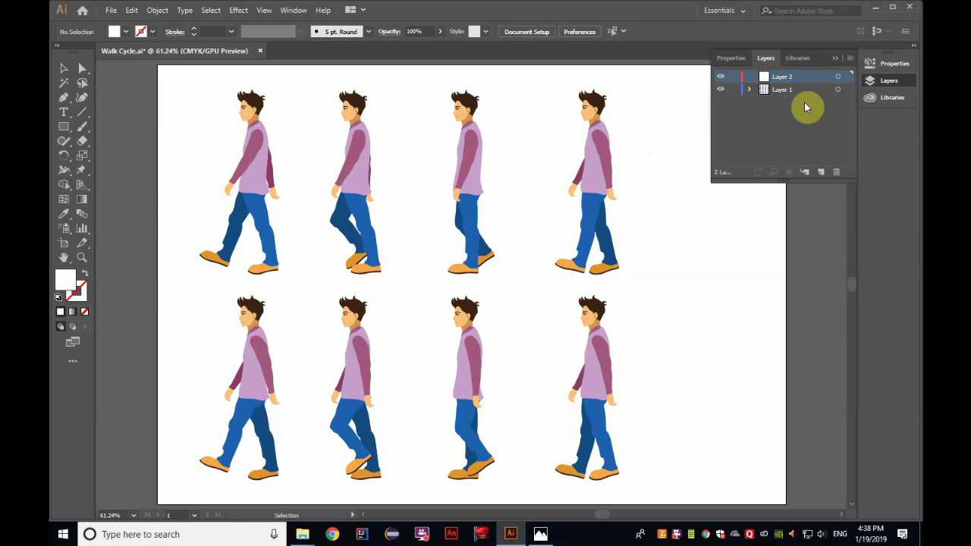
left_click(603, 134)
key("a")
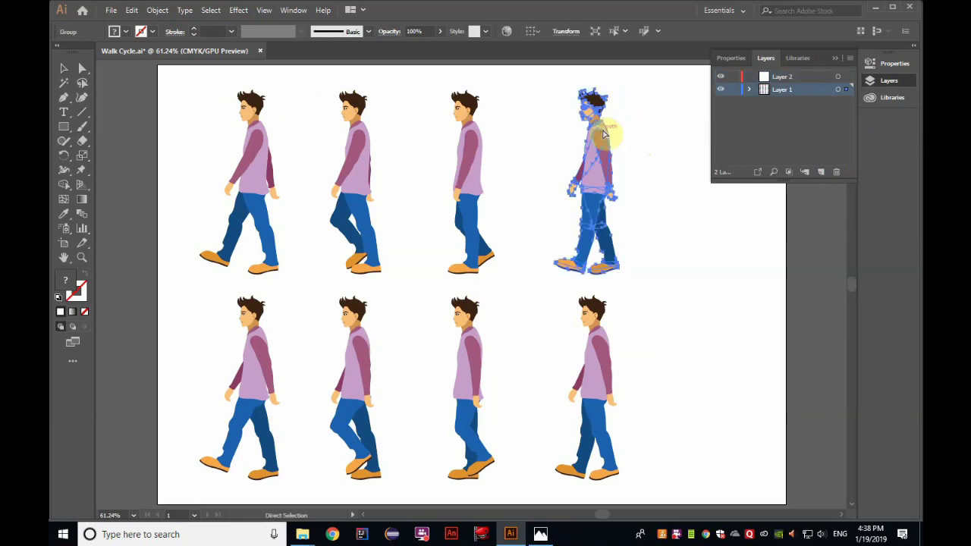
key("v")
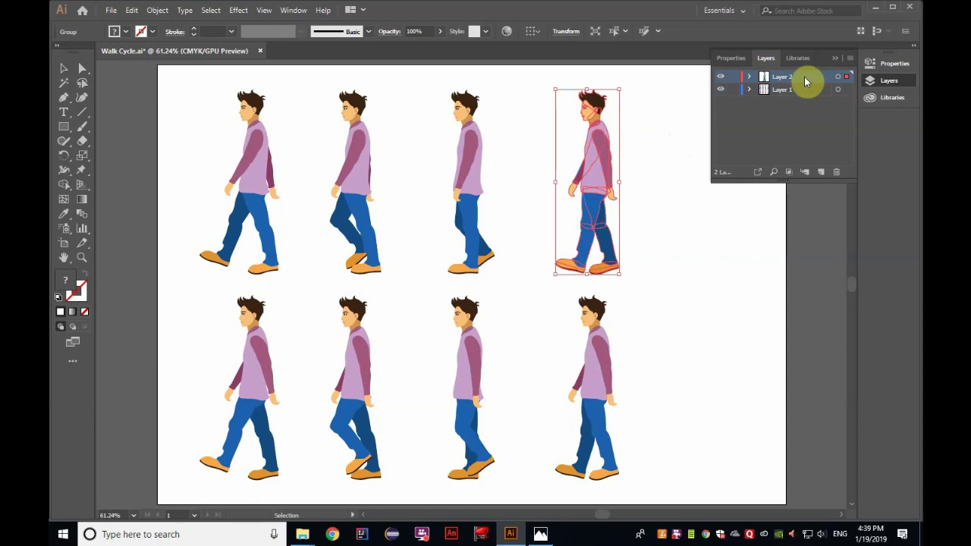
left_click(471, 132)
key("a")
key("v")
left_click(821, 171)
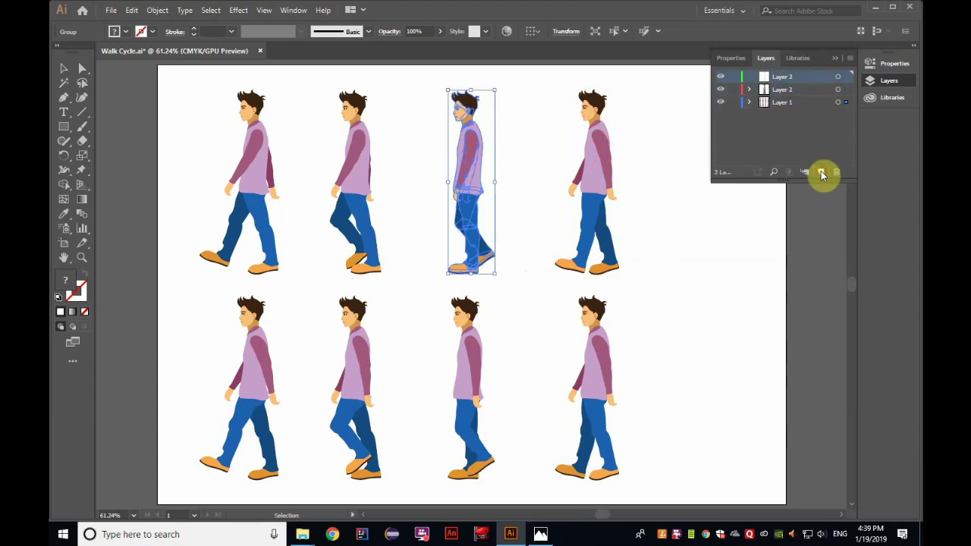
key("ctrl+x")
key("ctrl+f")
Step: Move the second and first top-row figures onto new Layers 4 and 5
left_click(369, 130)
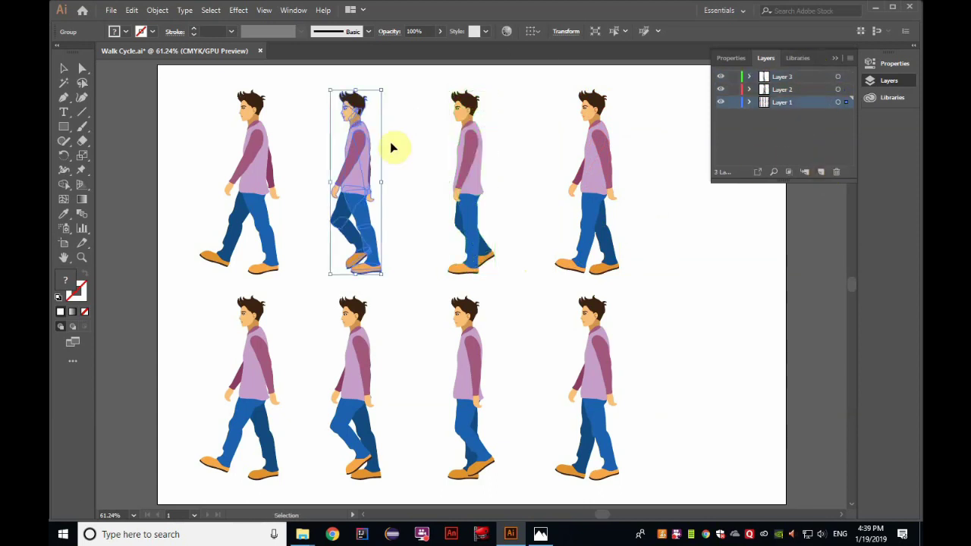
key("a")
left_click(821, 171)
key("ctrl+x")
key("ctrl+f")
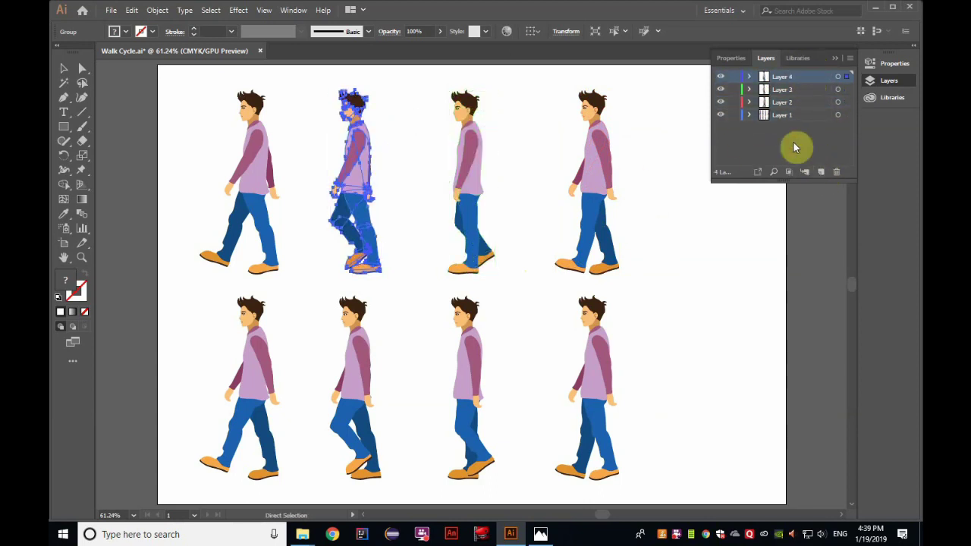
key("v")
left_click(251, 112)
key("a")
key("v")
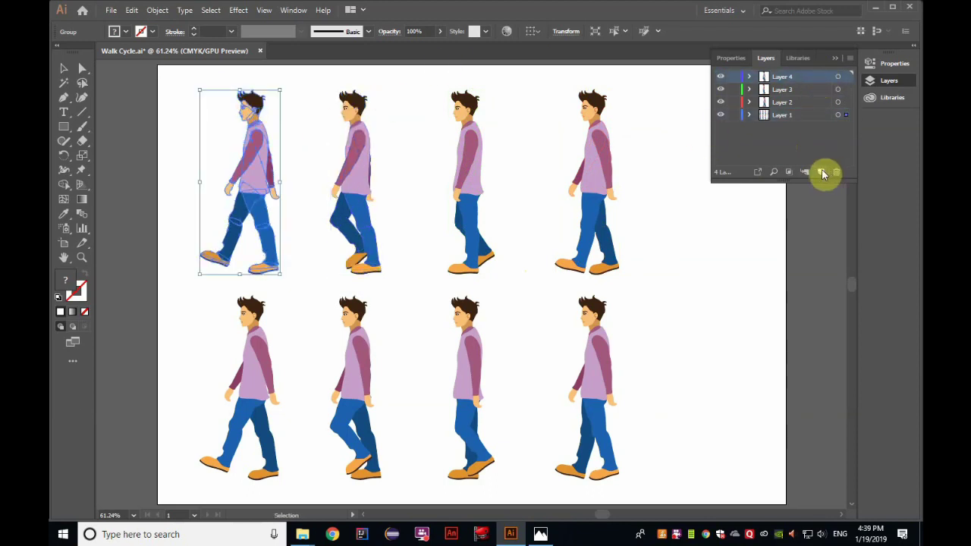
left_click(822, 172)
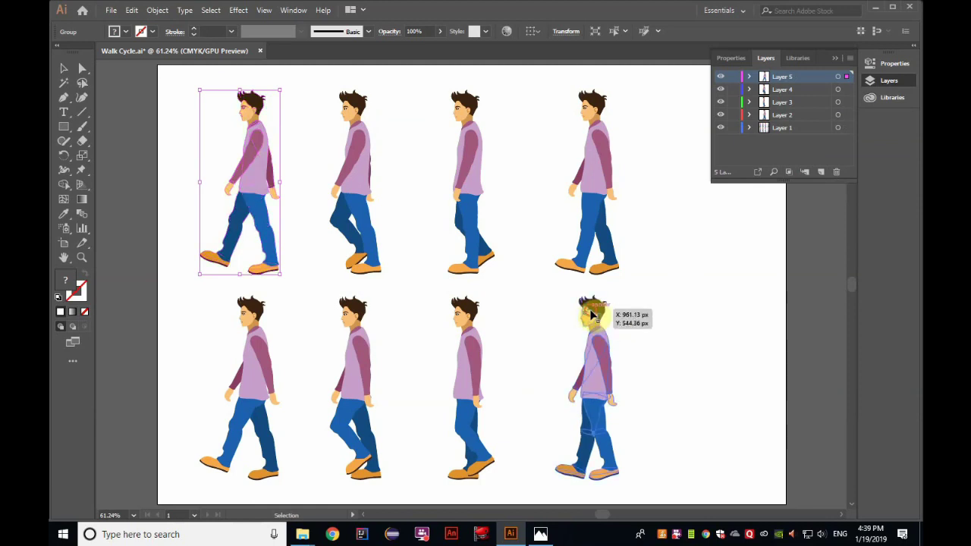
Step: Move the four bottom-row figures onto new Layers 6 through 9
left_click(599, 323)
left_click(821, 171)
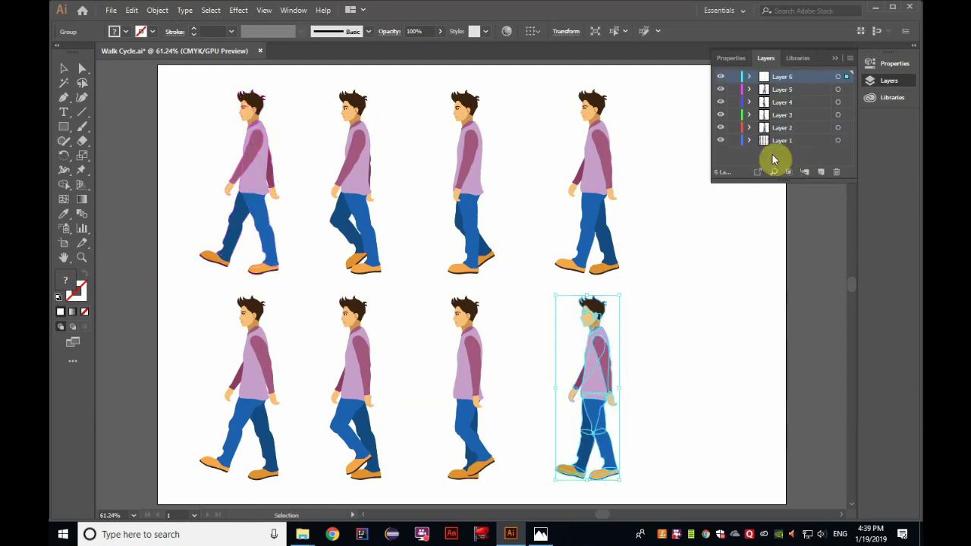
left_click(462, 321)
left_click(821, 172)
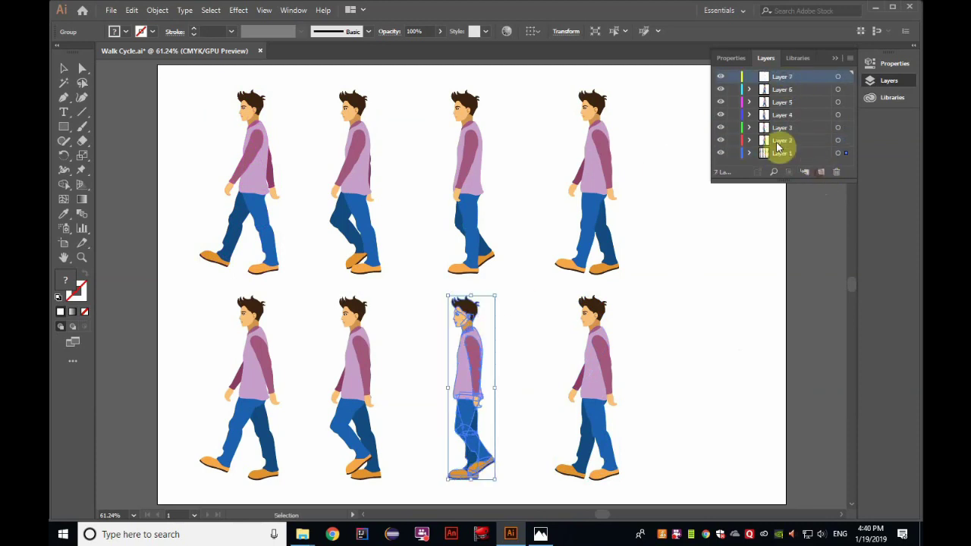
key("a")
left_click(352, 319)
key("v")
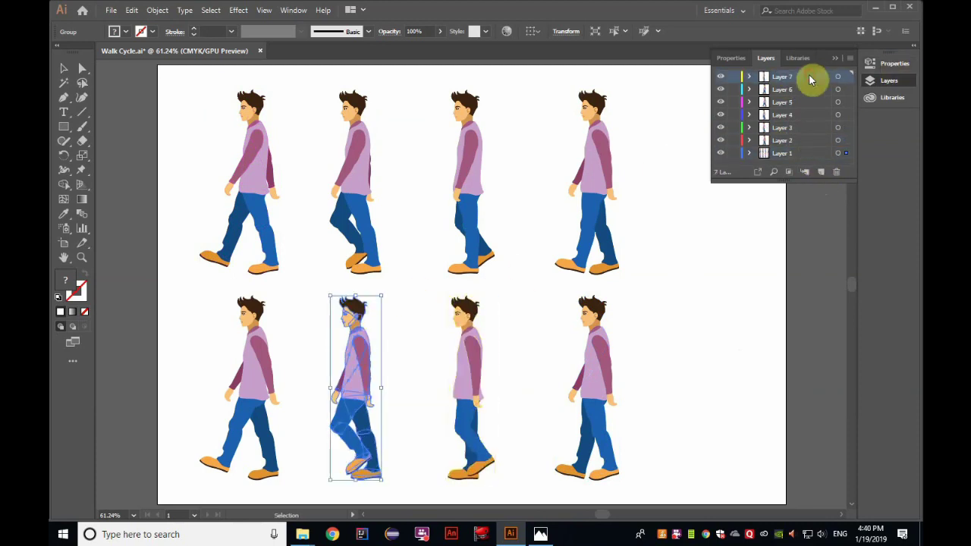
left_click(821, 172)
left_click(260, 311)
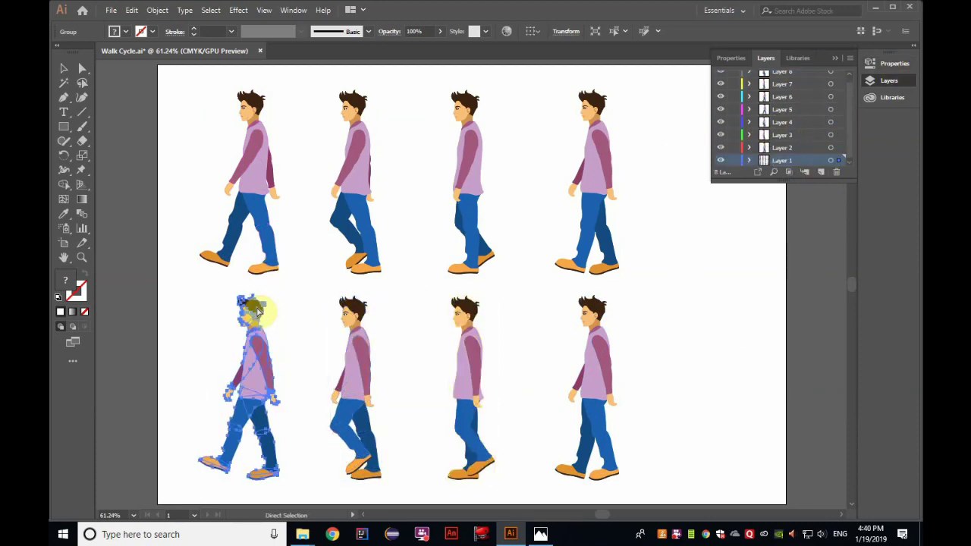
left_click(821, 172)
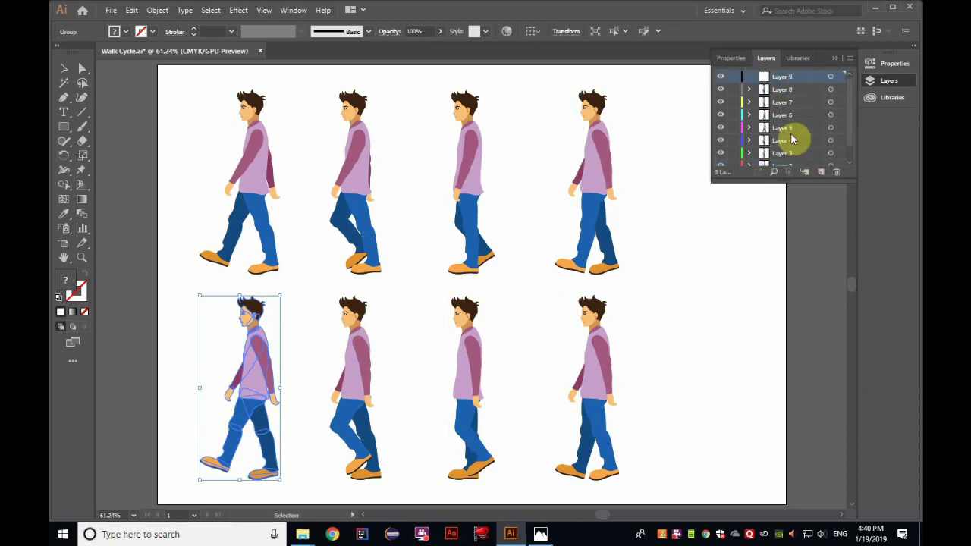
key("ctrl+x")
key("ctrl+f")
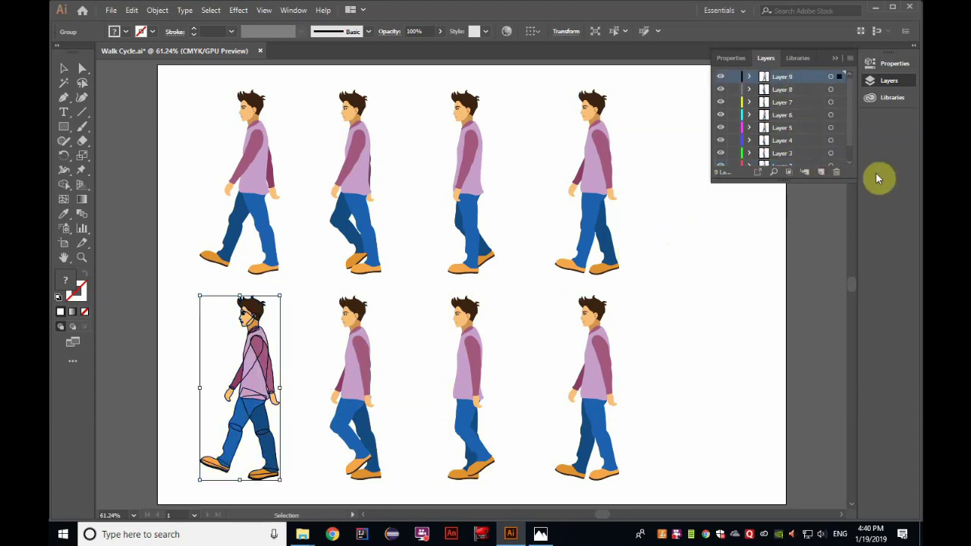
Step: Show the rulers and drag a horizontal guide across the lower page
scroll(849, 156, "down", 2)
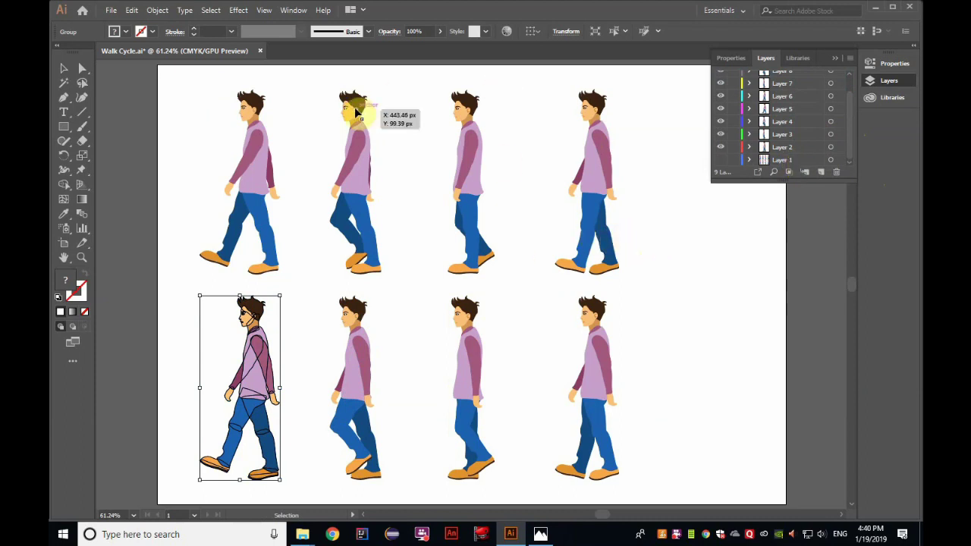
key("ctrl+r")
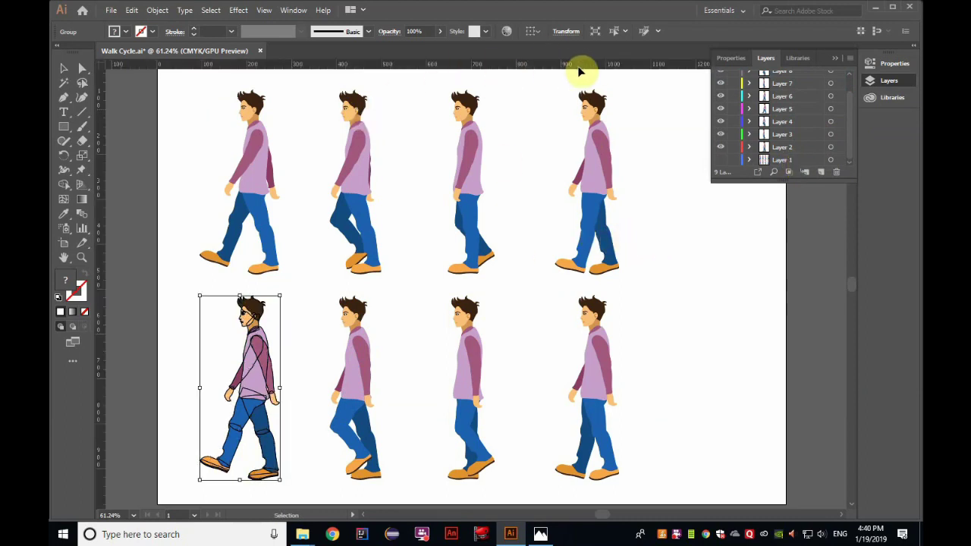
left_click_drag(548, 67, 567, 417)
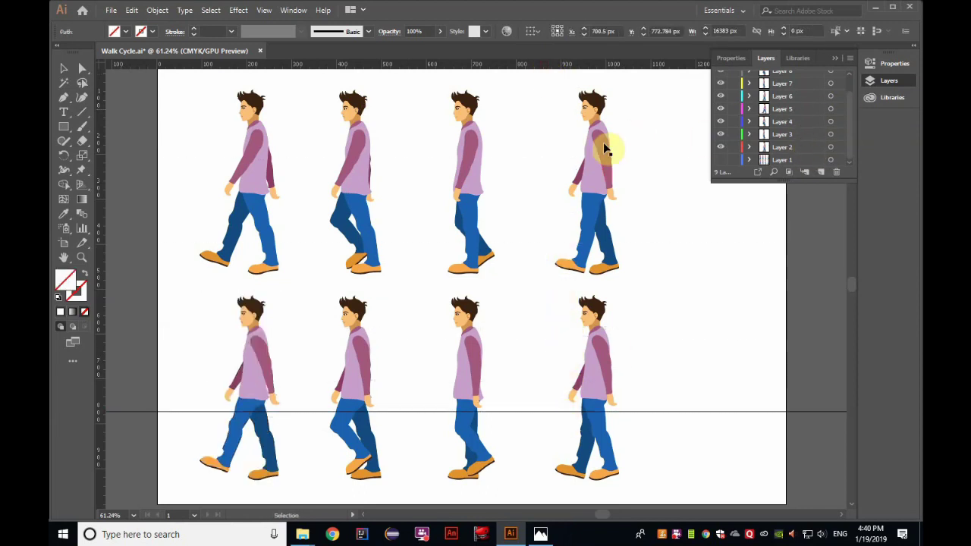
Step: Drag all eight walking poses side by side onto the guide at the right
left_click(800, 147)
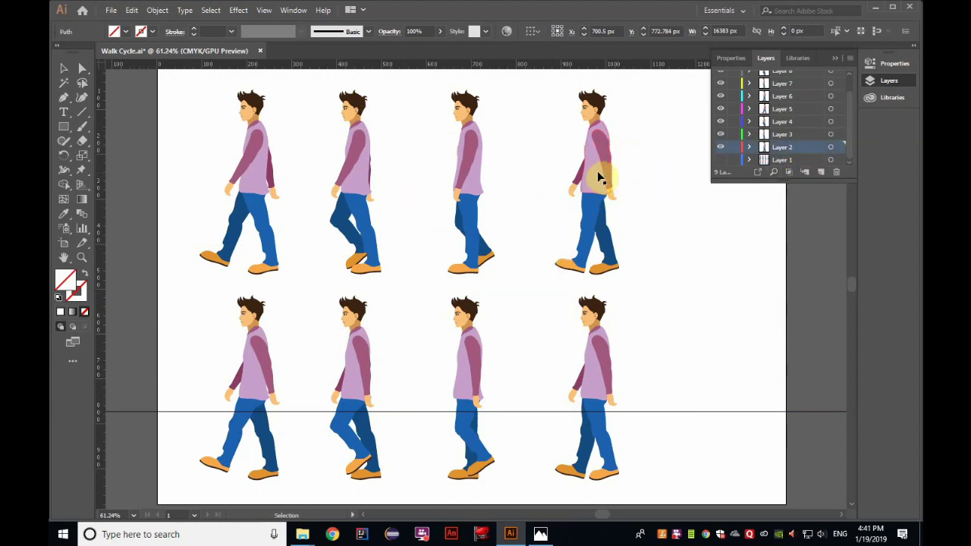
mouse_move(598, 177)
left_mouse_down()
mouse_move(637, 252)
mouse_move(691, 294)
left_mouse_up()
left_click_drag(341, 142, 656, 290)
mouse_move(253, 145)
left_mouse_down()
mouse_move(618, 255)
mouse_move(635, 275)
mouse_move(607, 279)
left_mouse_up()
mouse_move(592, 318)
left_mouse_down()
mouse_move(562, 243)
mouse_move(592, 249)
left_mouse_up()
left_click_drag(470, 382, 566, 310)
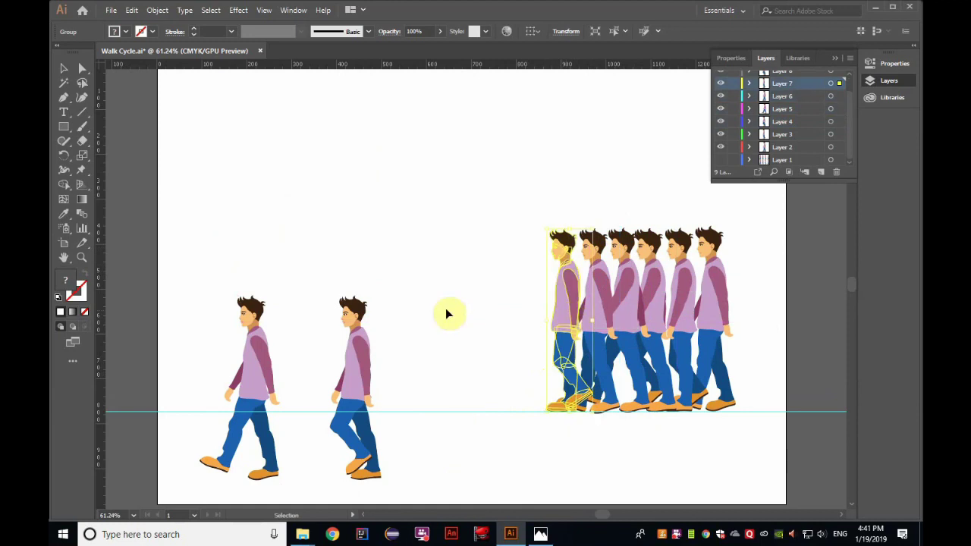
left_click_drag(357, 391, 536, 324)
left_click_drag(249, 397, 510, 335)
left_click(493, 199)
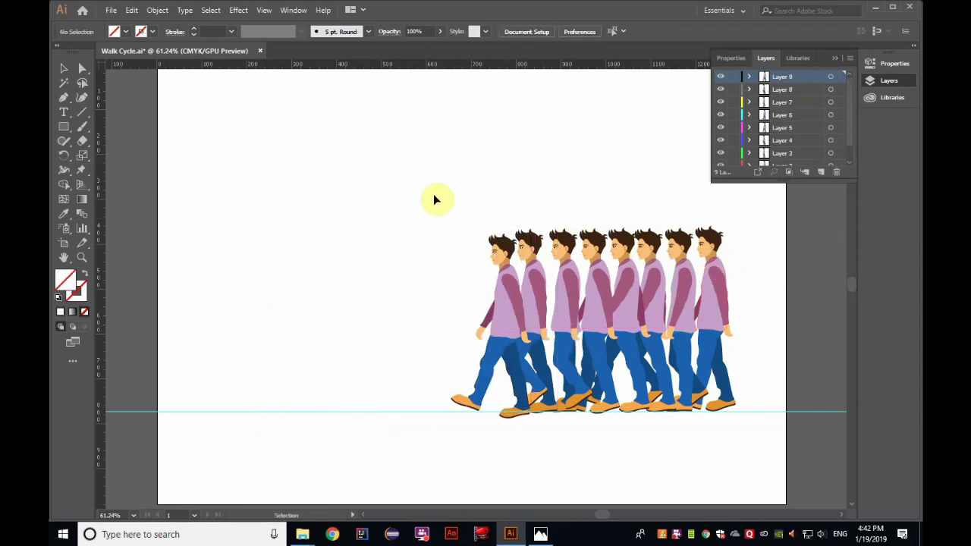
Step: Place the 16602.jpg street scene on a new layer at the artboard's top-left
scroll(835, 136, "down", 2)
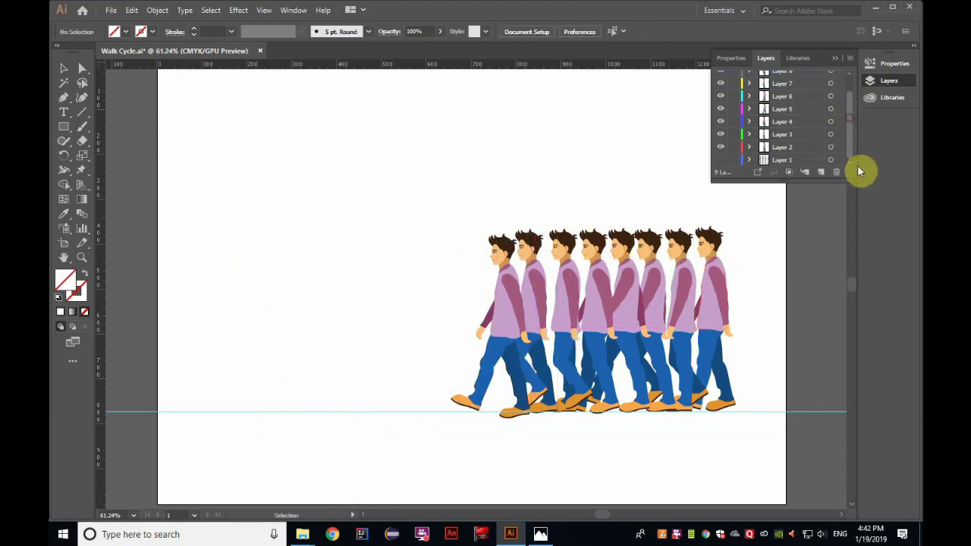
left_click(821, 172)
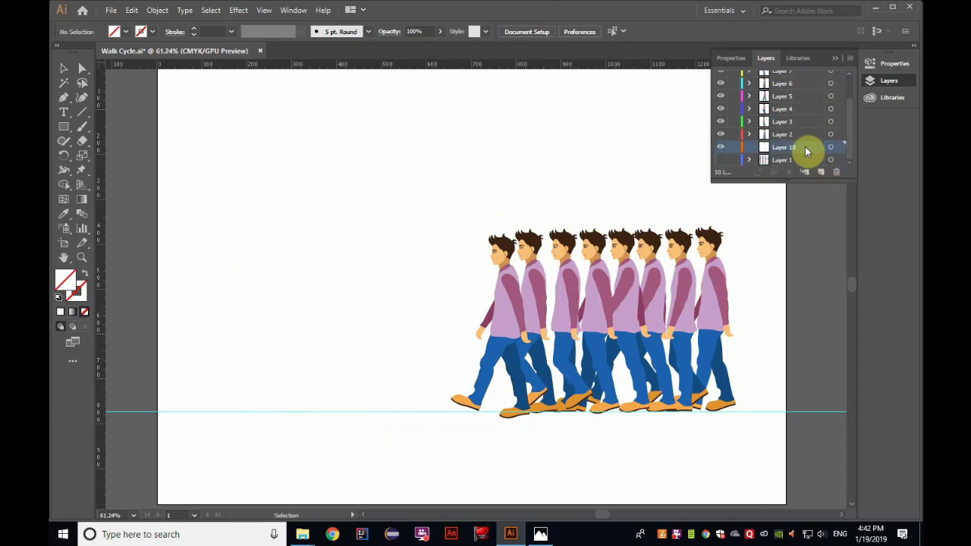
left_click(110, 10)
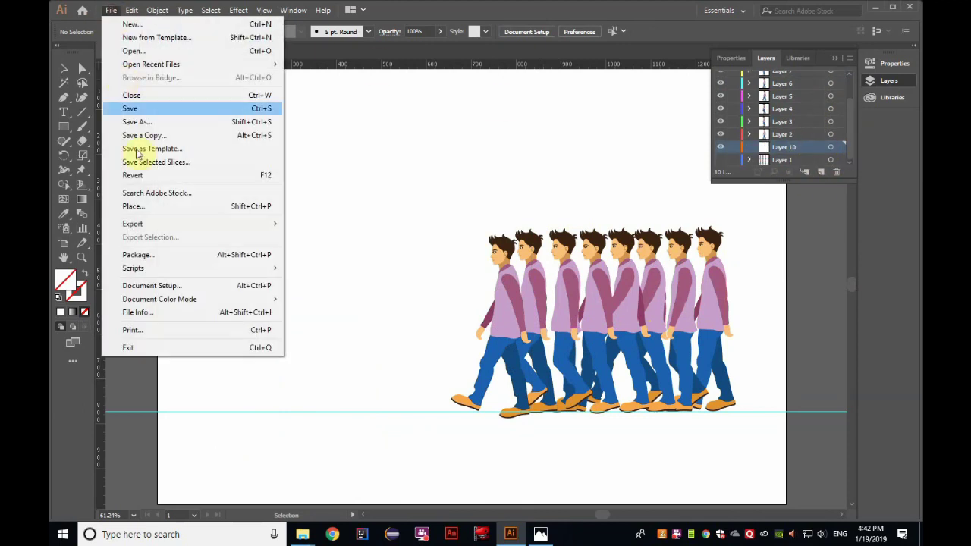
left_click(134, 205)
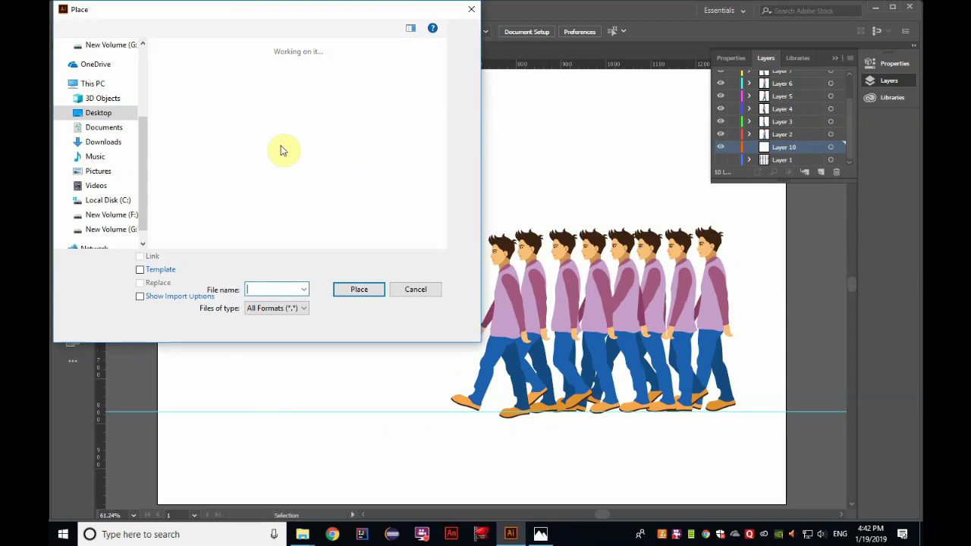
type("1")
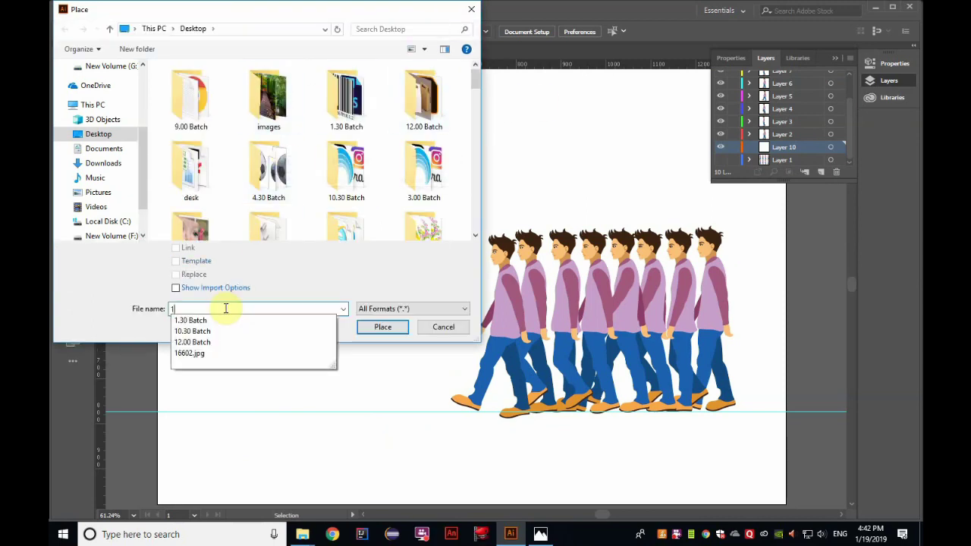
left_click(196, 353)
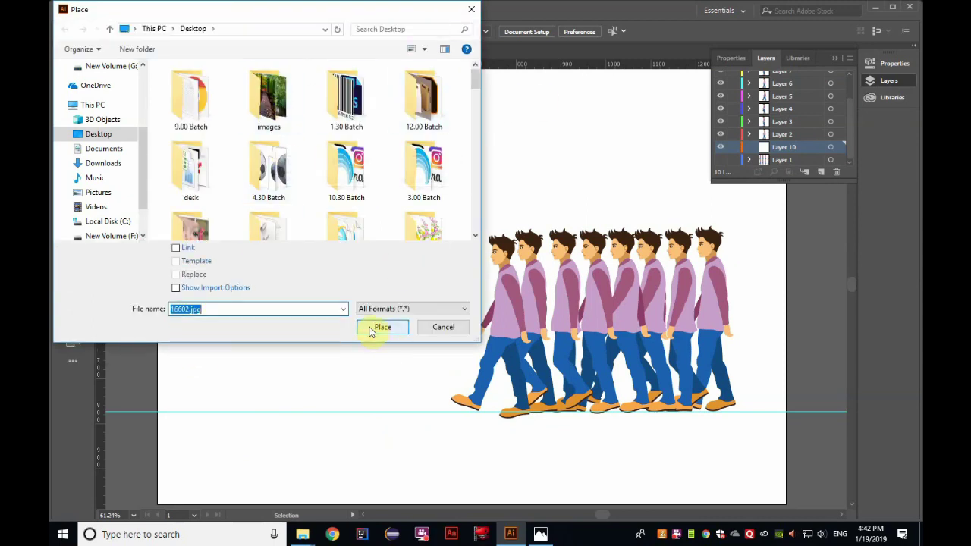
left_click(371, 327)
left_click(244, 116)
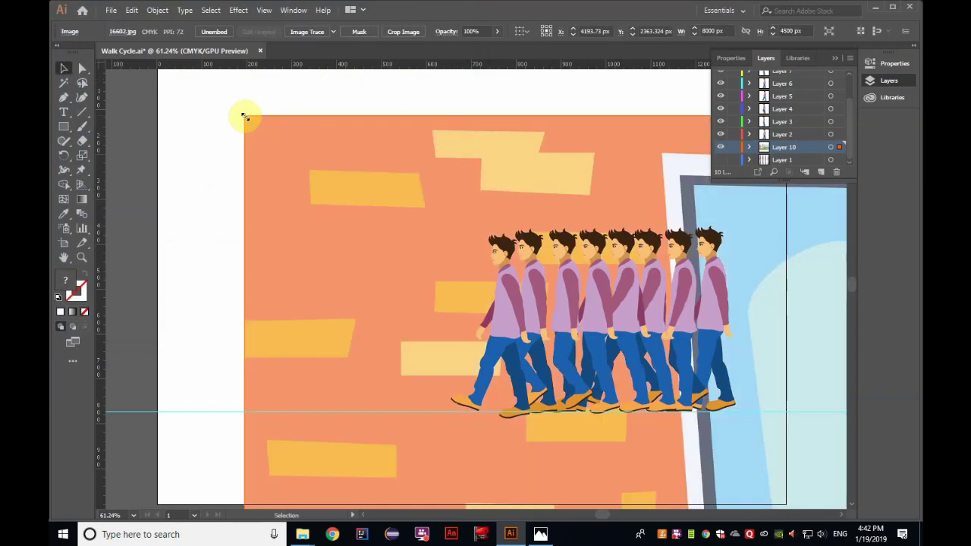
Step: Scale the street scene down to artboard size and position it behind the figures
key("ctrl+minus")
key("ctrl+minus")
key("ctrl+minus")
key("ctrl+minus")
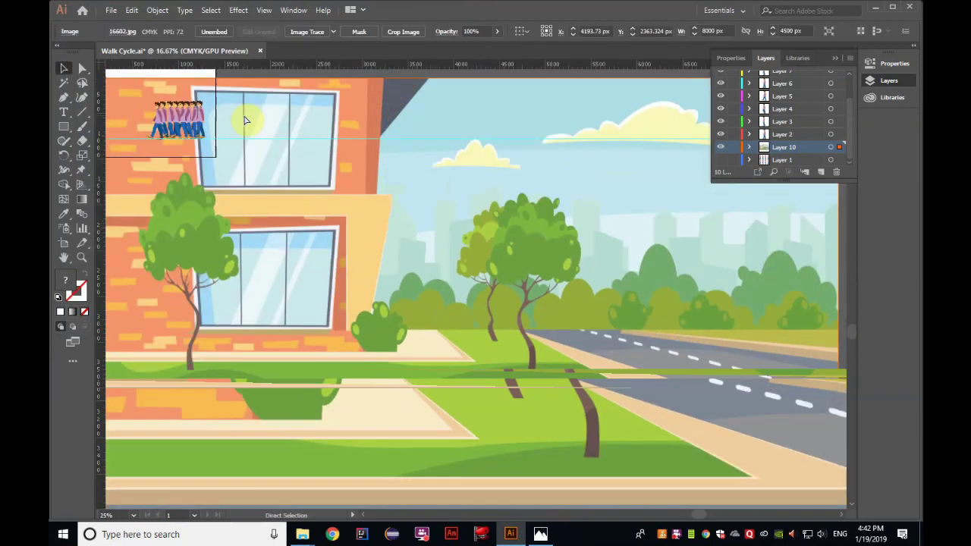
key("ctrl+minus")
mouse_move(805, 422)
left_mouse_down()
mouse_move(466, 265)
mouse_move(407, 198)
left_mouse_up()
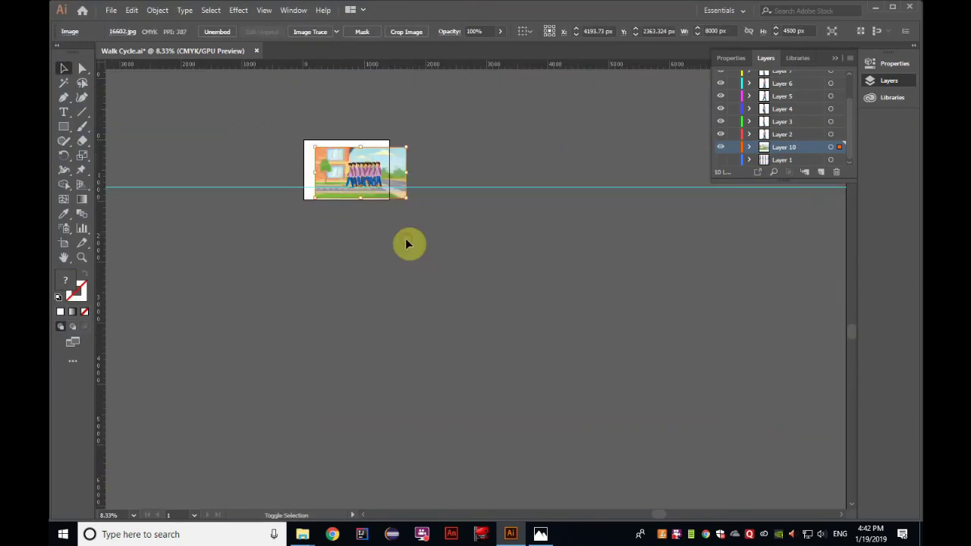
left_click(594, 297)
left_click(449, 286)
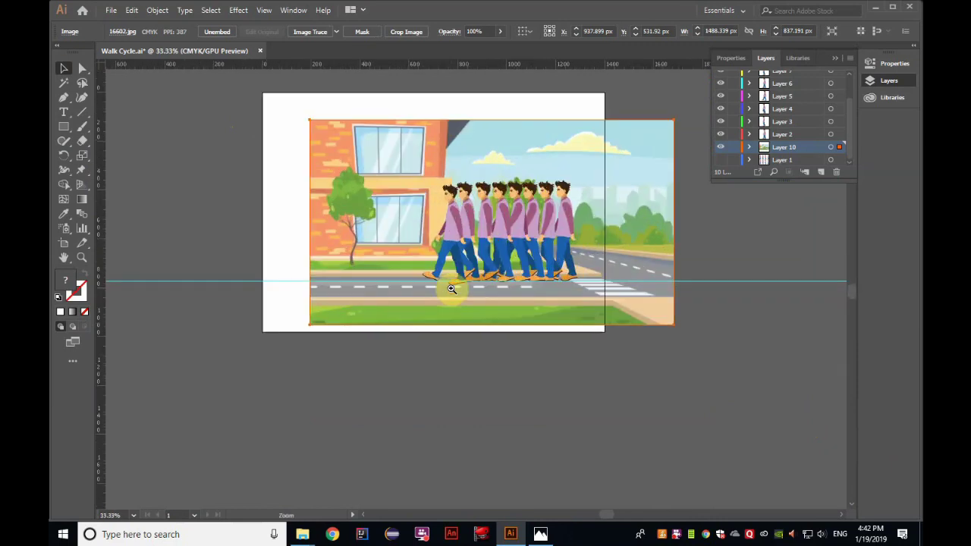
left_click(451, 289)
left_click_drag(773, 170, 700, 291)
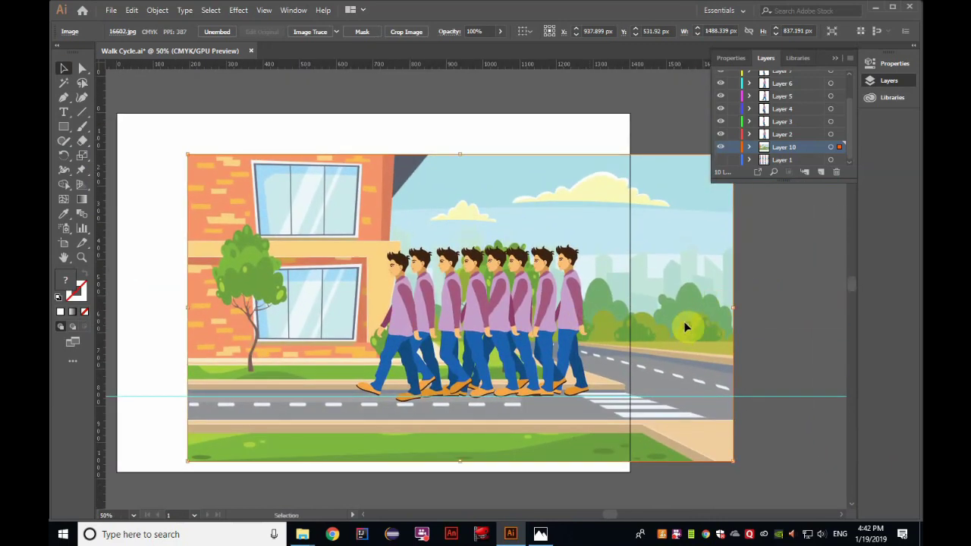
mouse_move(685, 327)
left_mouse_down()
mouse_move(683, 298)
mouse_move(685, 313)
left_mouse_up()
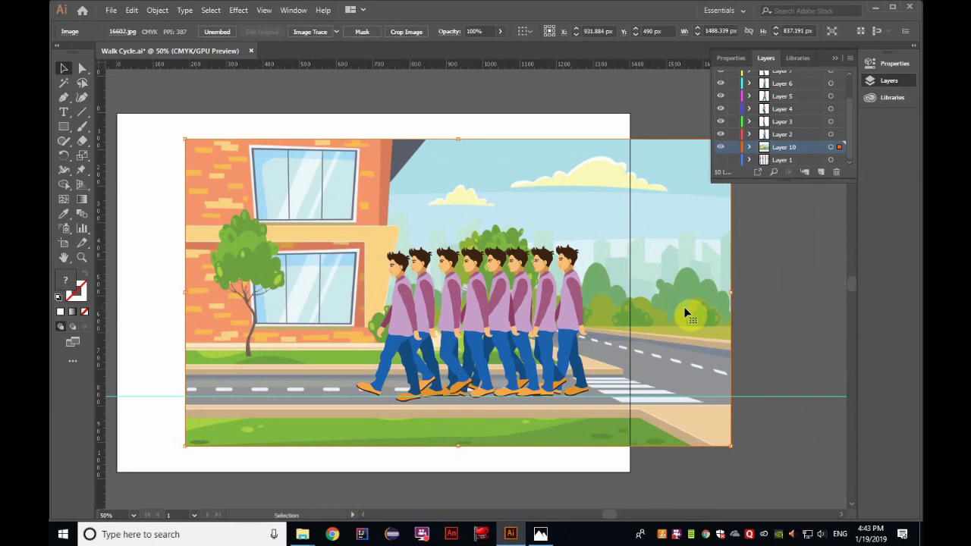
left_click(486, 101)
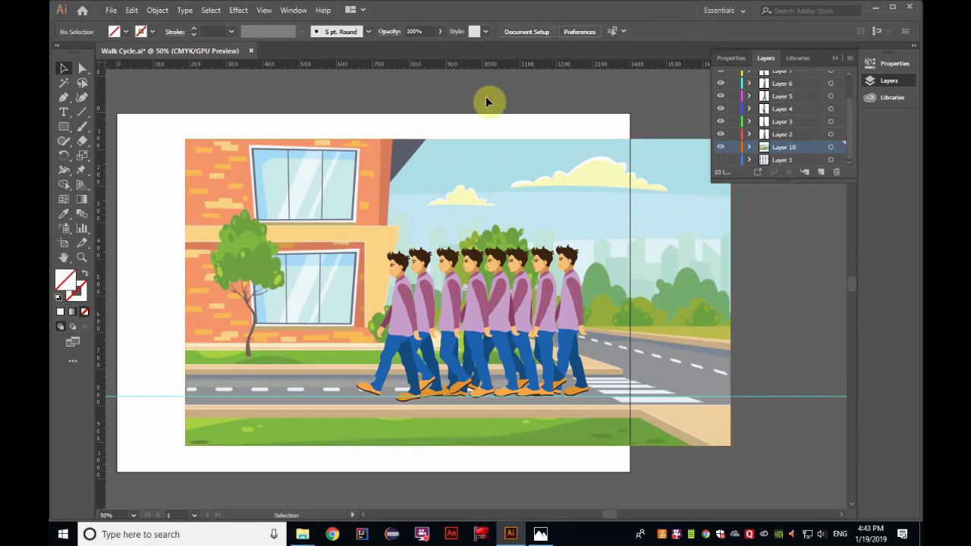
Step: Save Walk Cycle.ai, accepting the legacy-format warning
left_click(110, 10)
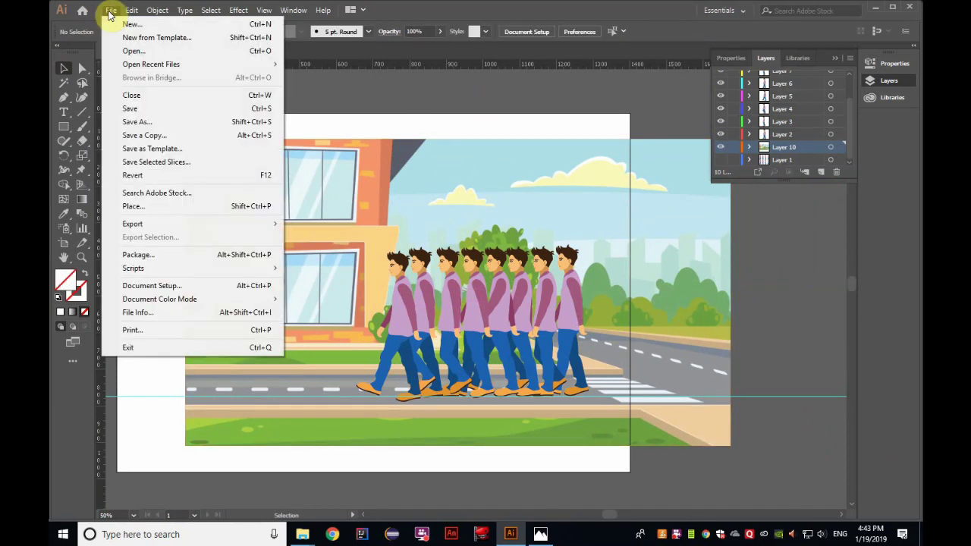
mouse_move(133, 224)
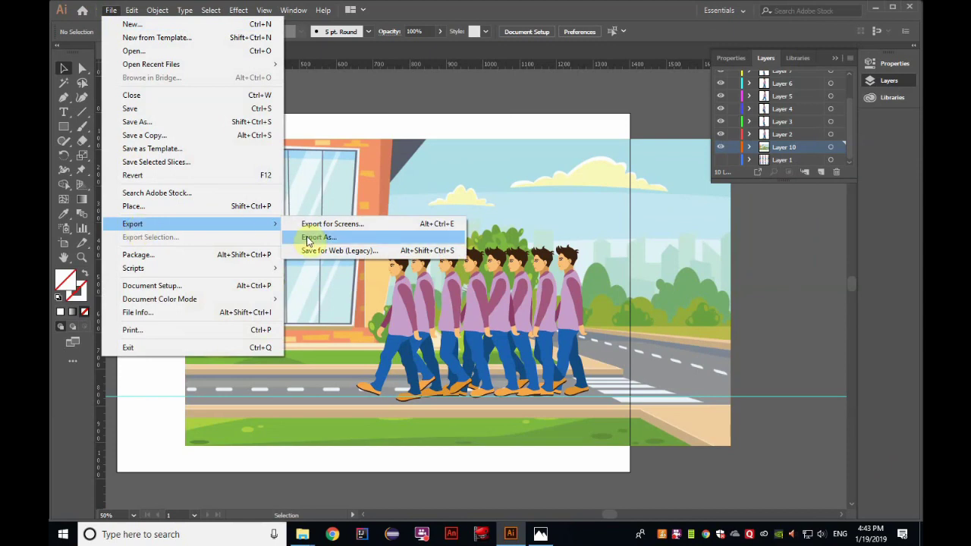
left_click(153, 110)
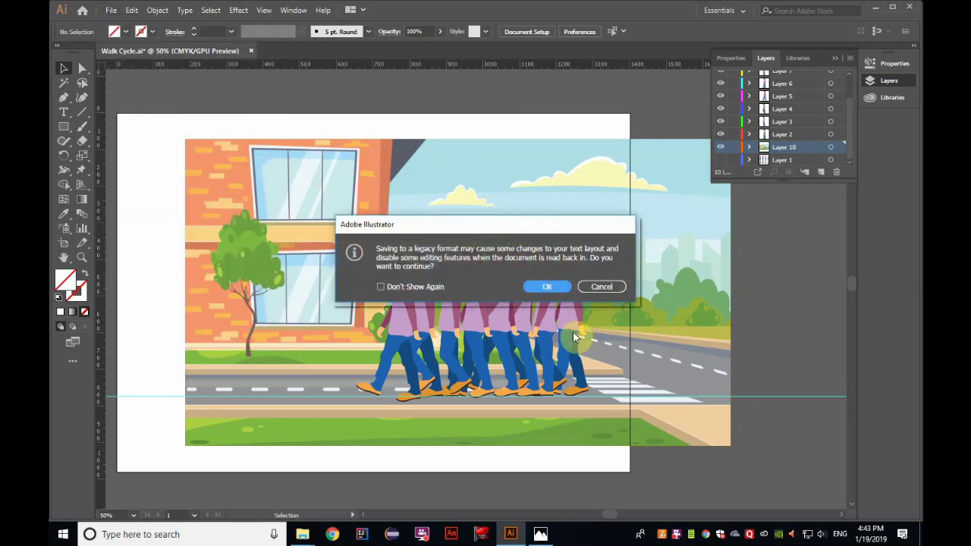
left_click(535, 287)
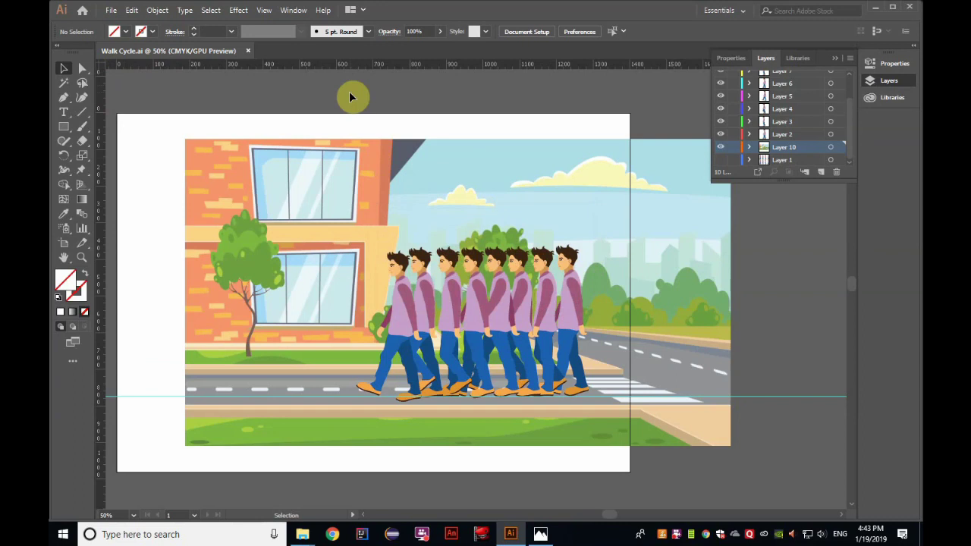
Step: Save a copy as Walk Cycle.ai on the Desktop in Illustrator CC format
left_click(111, 10)
left_click(138, 120)
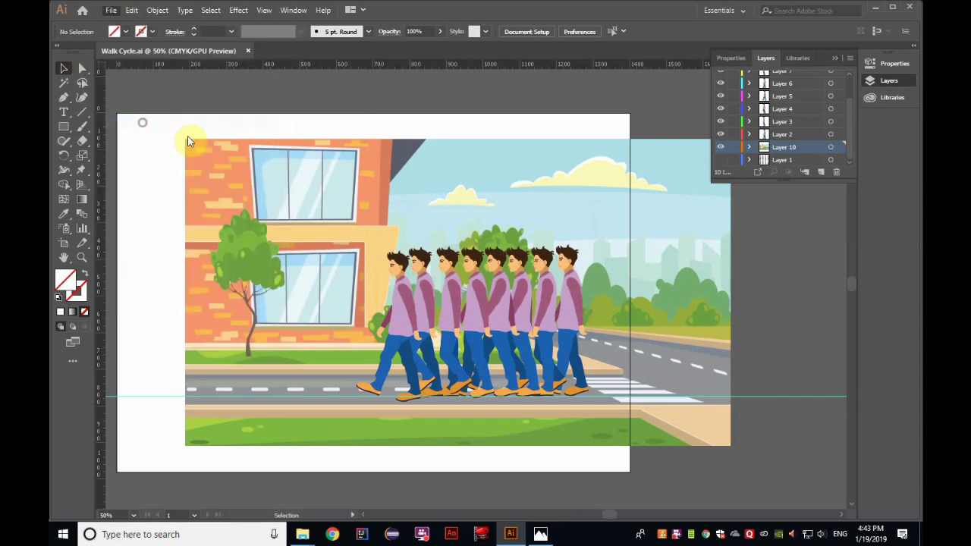
left_click_drag(142, 135, 98, 97)
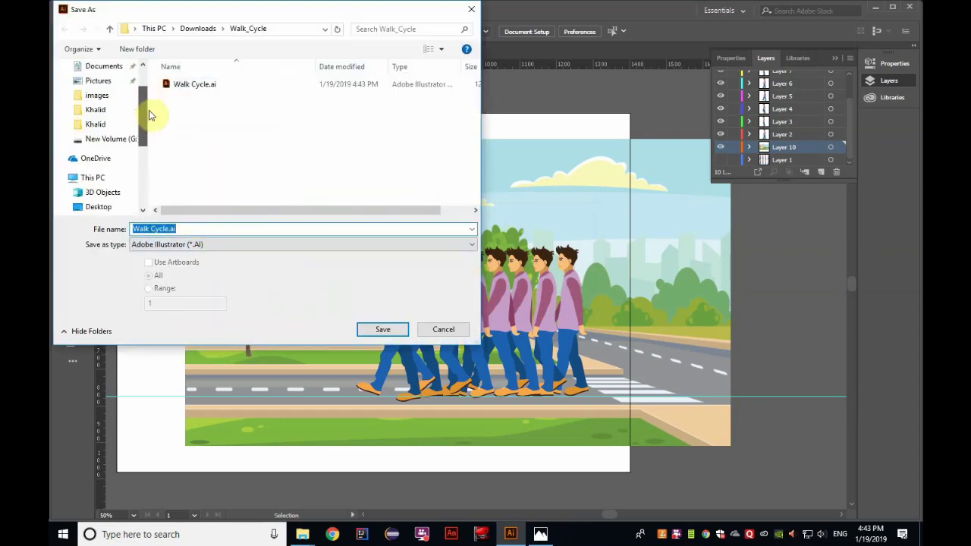
left_click(97, 91)
left_click(379, 330)
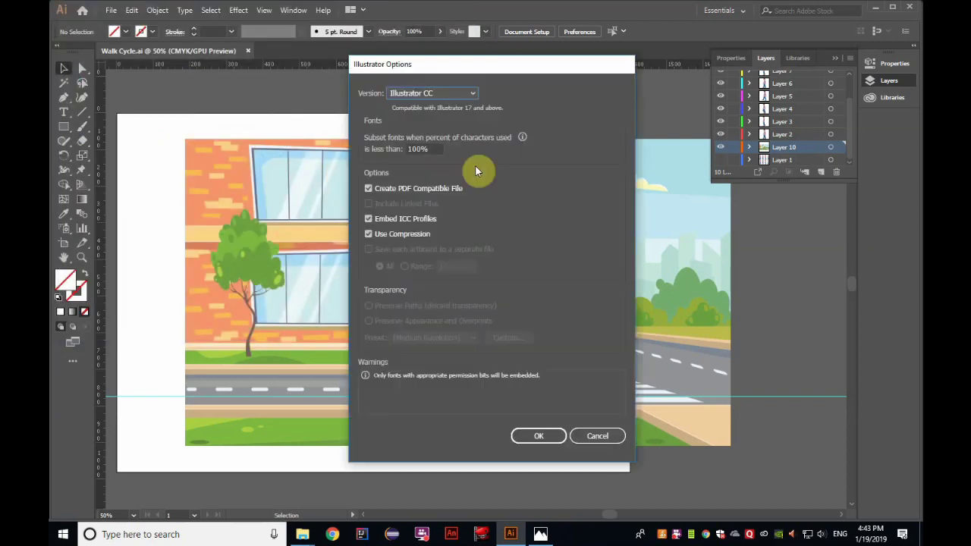
left_click(523, 437)
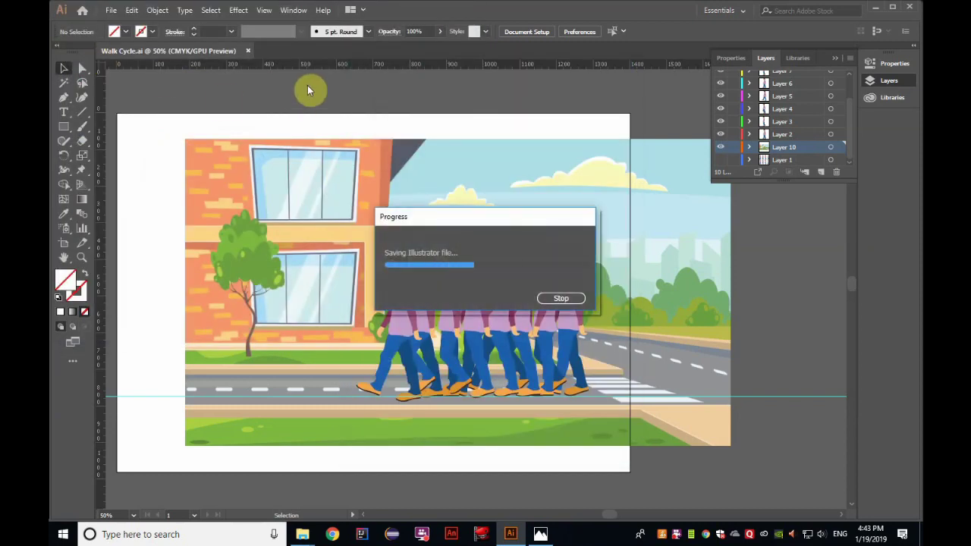
Step: Export the artwork as a Flash SWF named Walk Cycle1.swf
left_click(111, 10)
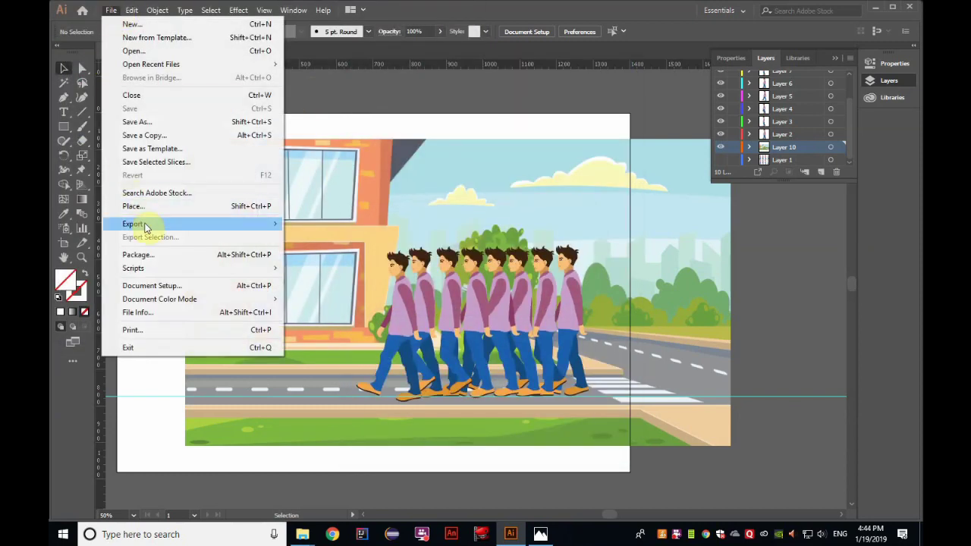
left_click(332, 240)
left_click(168, 244)
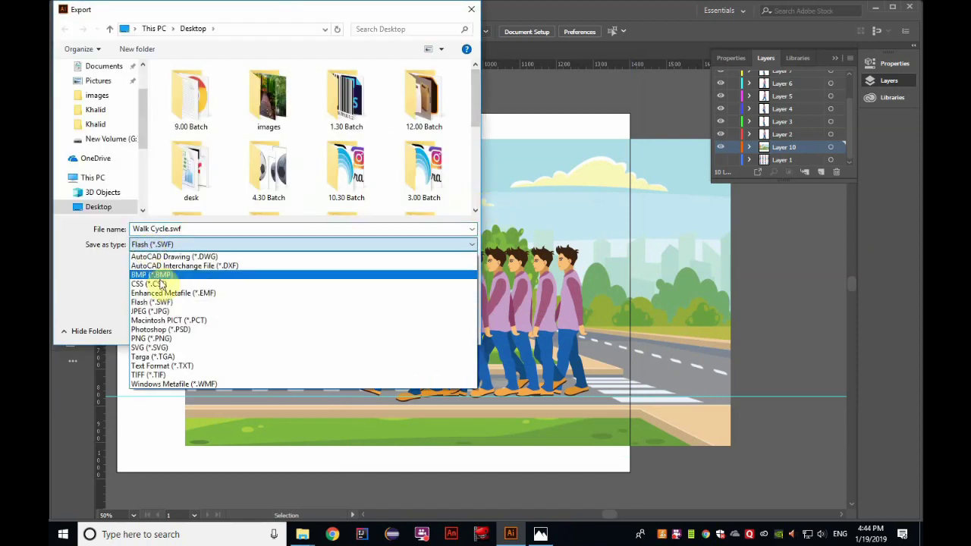
left_click(154, 305)
left_click(191, 228)
key("ctrl+a")
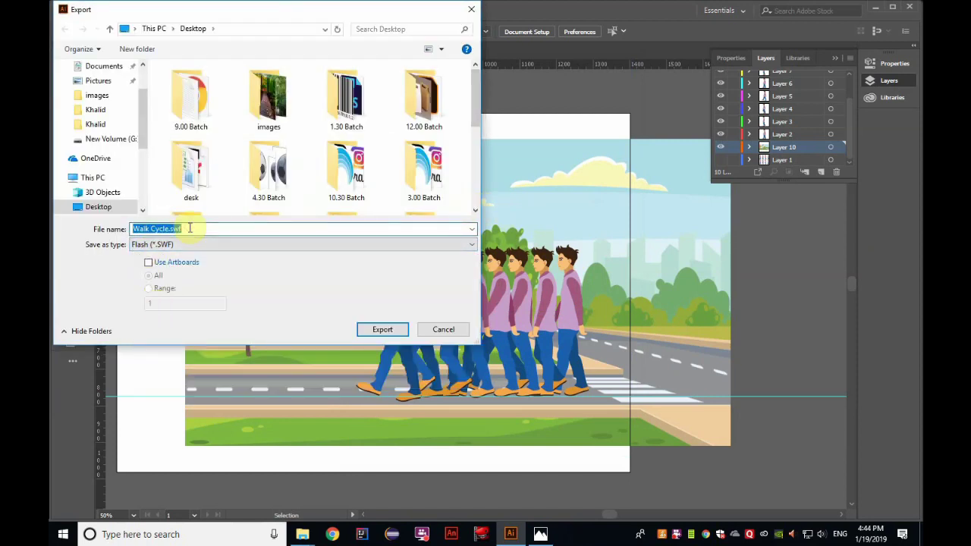
left_click(375, 330)
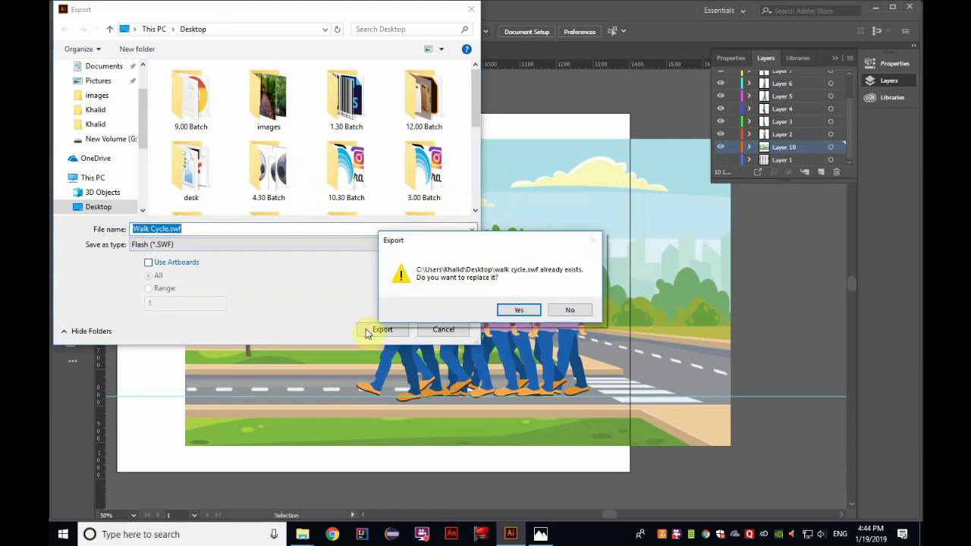
left_click(571, 311)
left_click(167, 229)
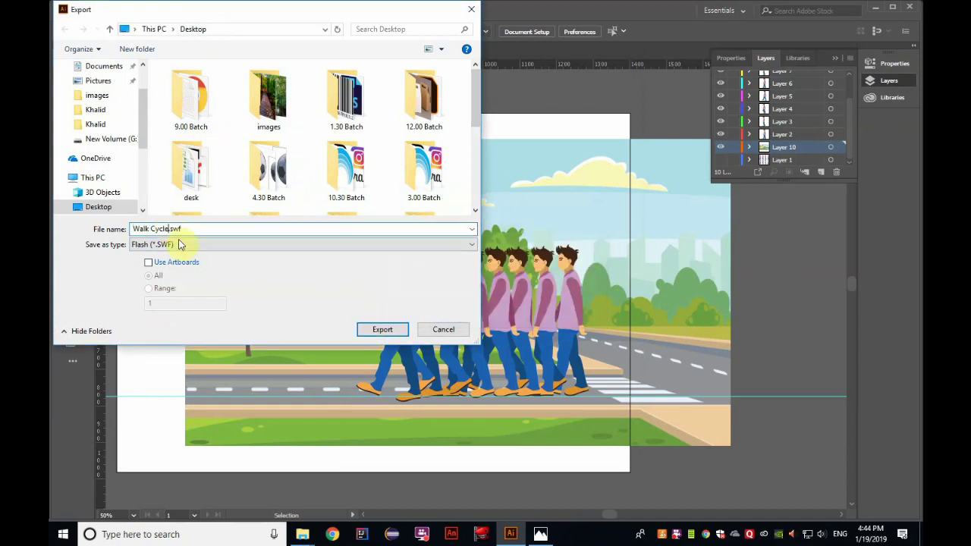
type("1")
left_click(383, 331)
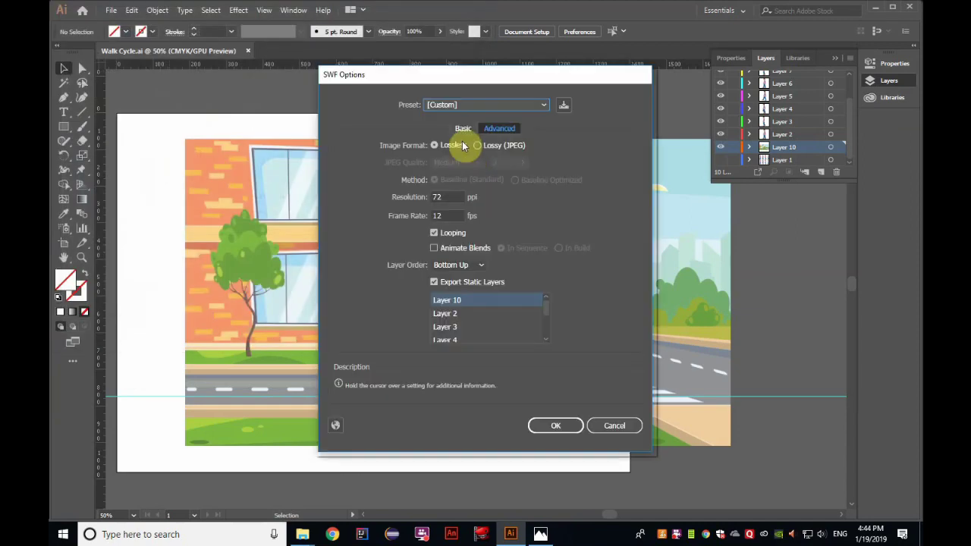
Step: Set SWF options to AI Layers to SWF Frames, looping 12 fps, Layer 10 static
left_click(463, 128)
left_click(463, 146)
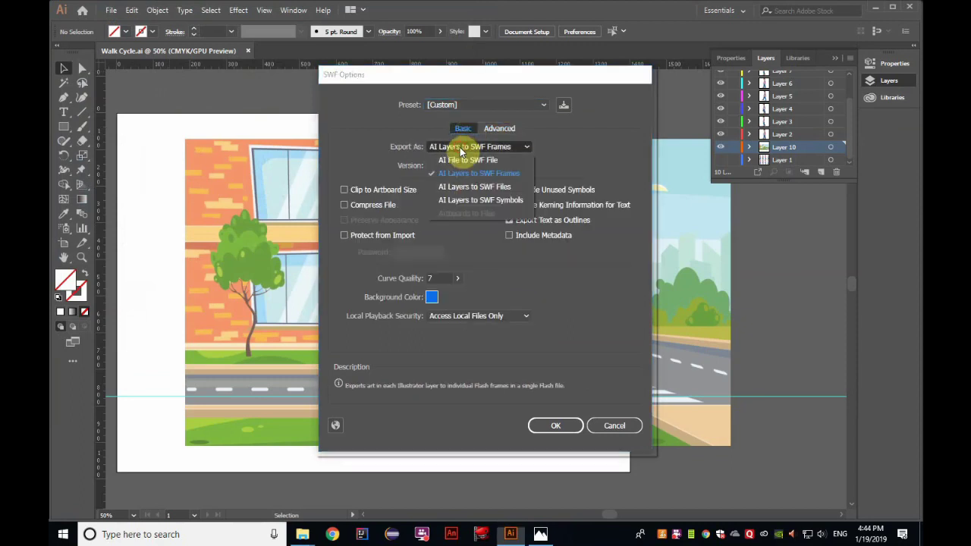
left_click(521, 175)
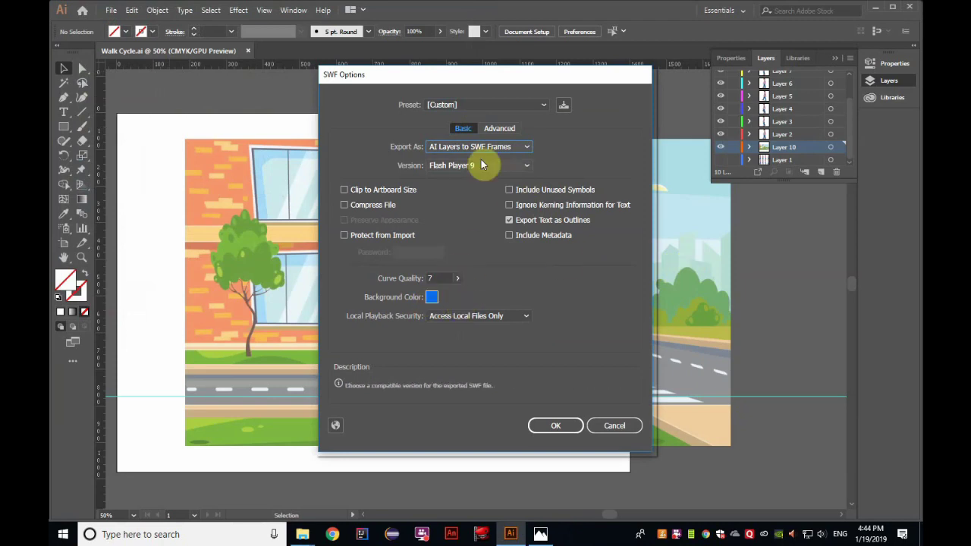
left_click(495, 131)
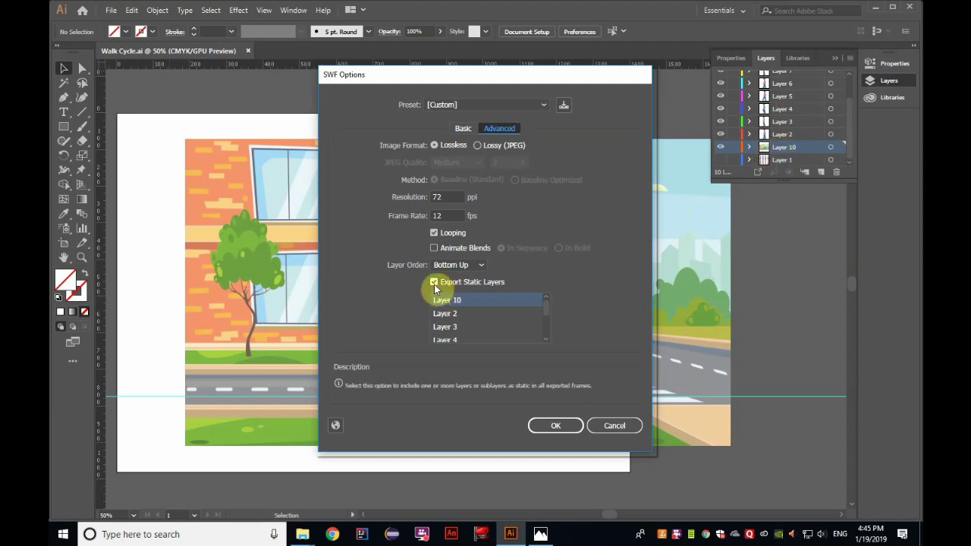
left_click(465, 314)
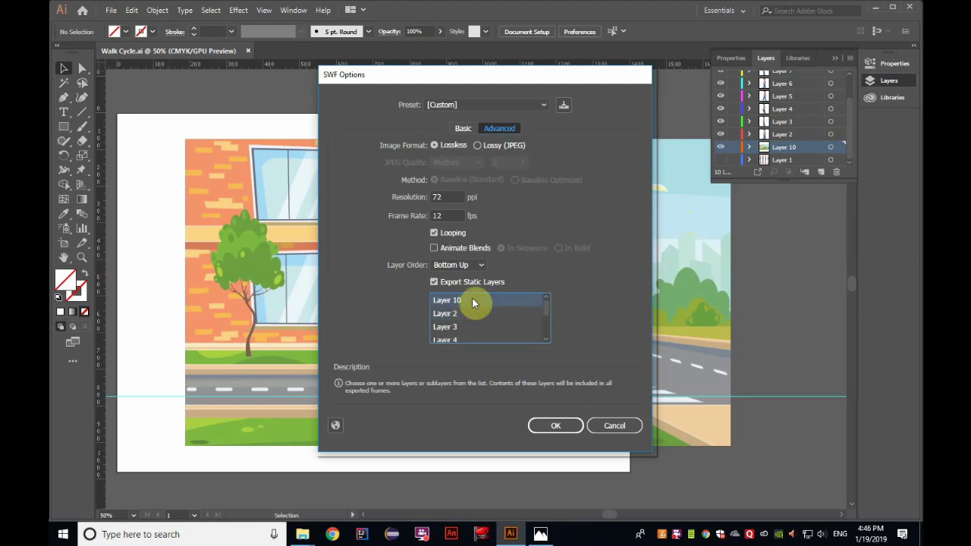
left_click(554, 425)
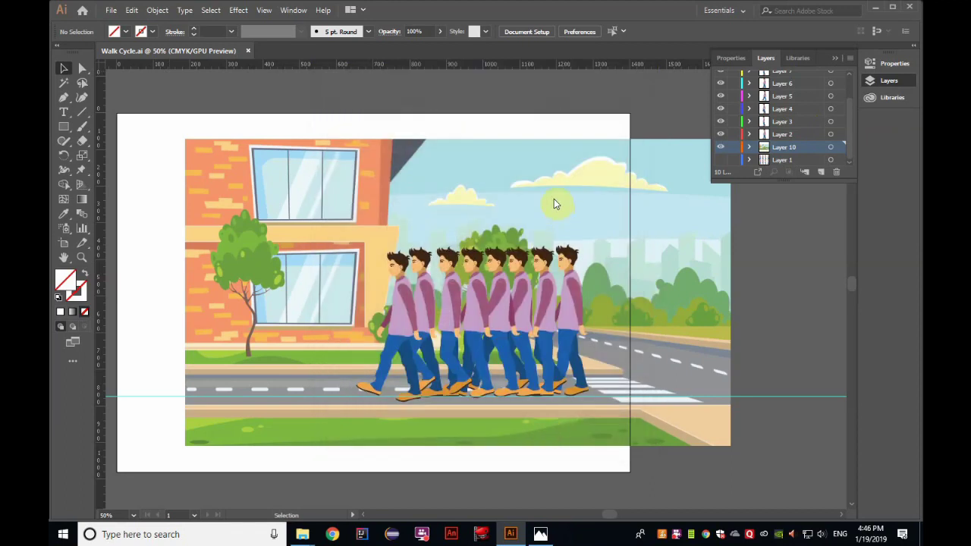
Step: Play Walk Cycle1.swf from the desktop in Flash Player, then close it and return to Illustrator
left_click(875, 8)
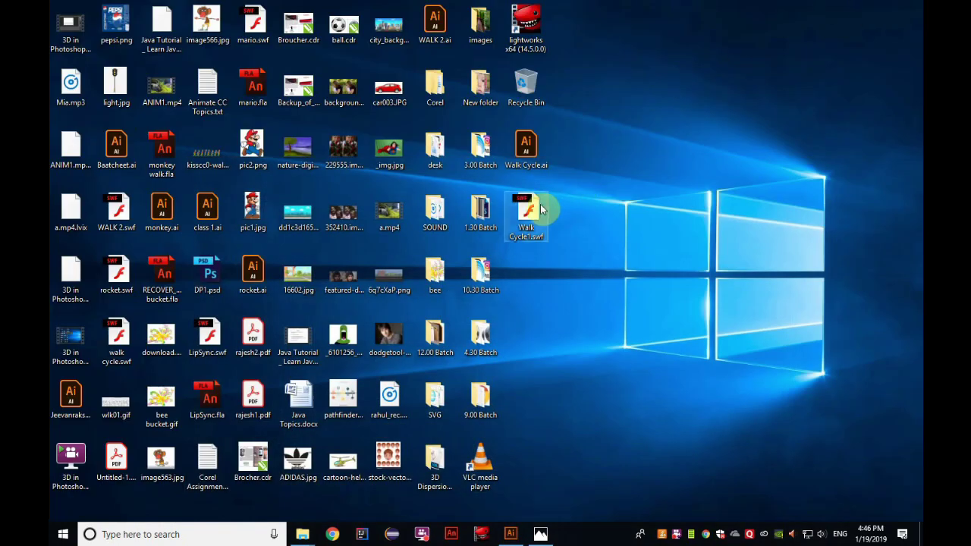
left_click(531, 212)
double_click(561, 197)
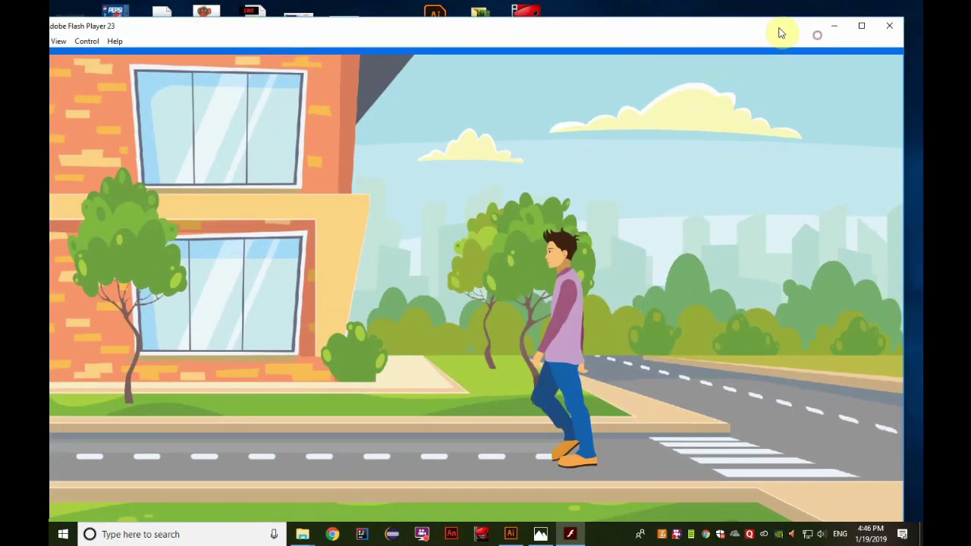
key("alt+F4")
left_click(510, 535)
Step: Export the artwork again, replacing the existing Walk Cycle1.swf
left_click(121, 32)
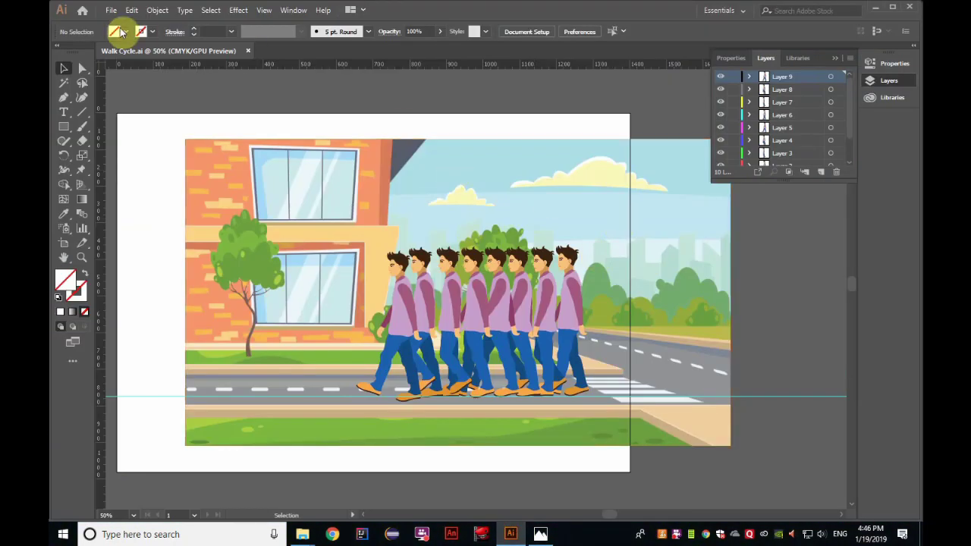
left_click(114, 11)
left_click(305, 236)
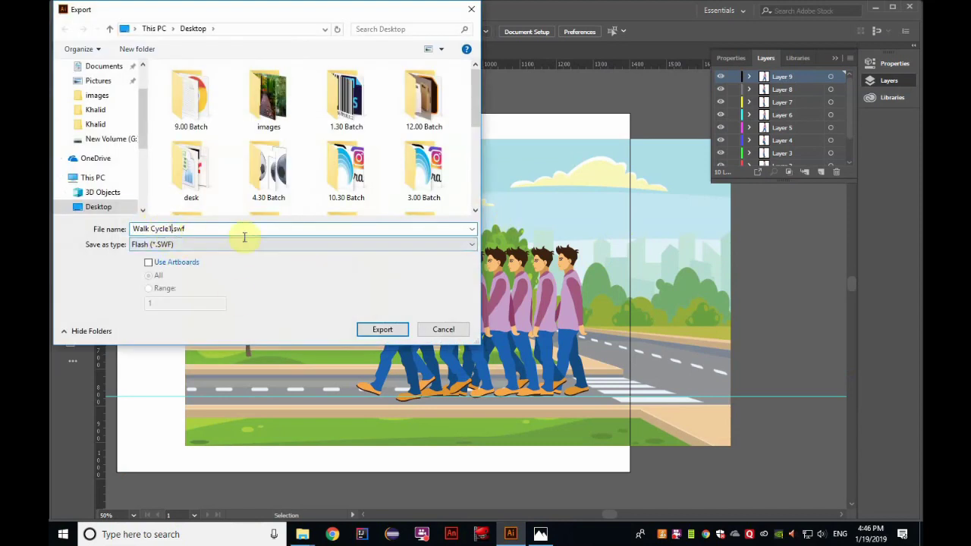
left_click(383, 330)
left_click(513, 310)
Step: Change the frame rate in the SWF options and confirm the export
left_click(444, 216)
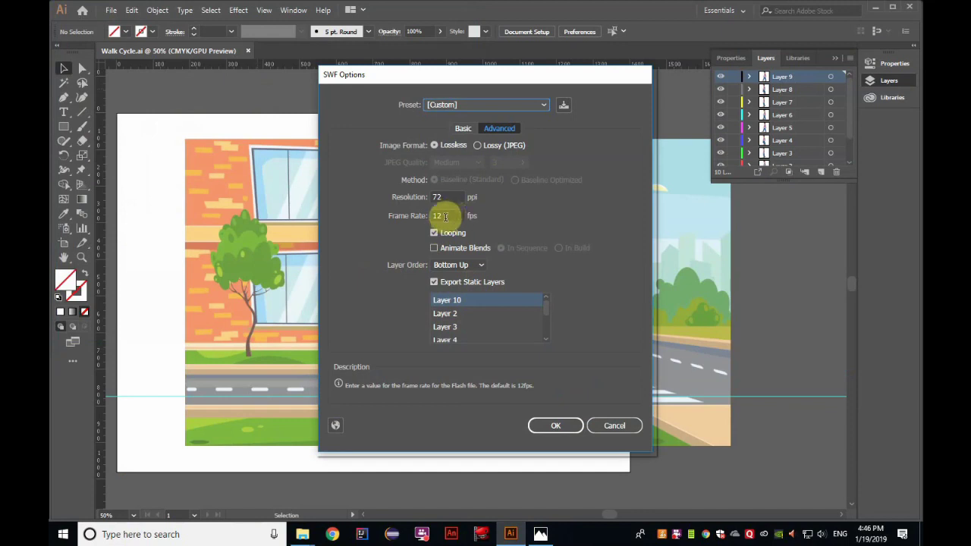
mouse_move(562, 76)
left_mouse_down()
mouse_move(629, 108)
mouse_move(853, 153)
left_mouse_up()
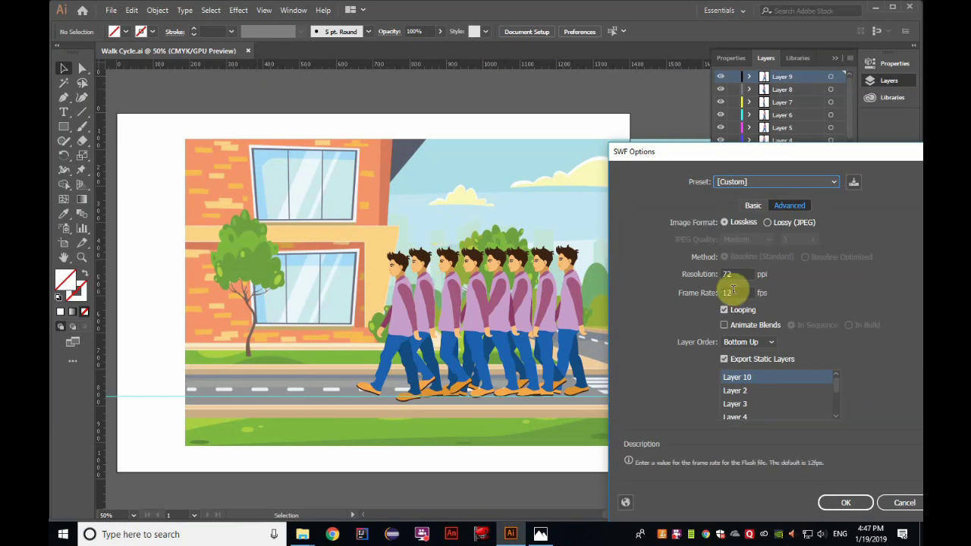
left_click(730, 293)
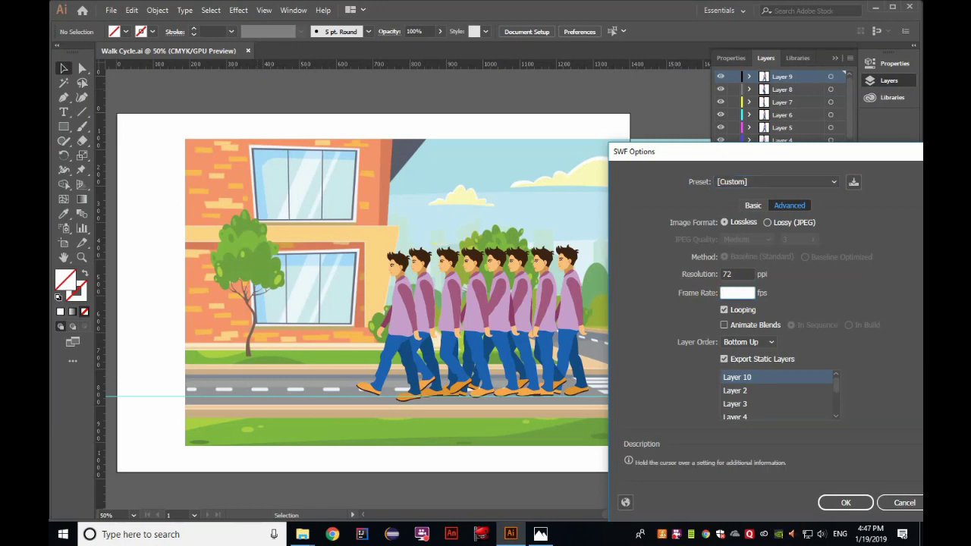
type("4")
left_click(845, 503)
Step: Play the re-exported Walk Cycle1.swf in Flash Player, then close the player
left_click(877, 8)
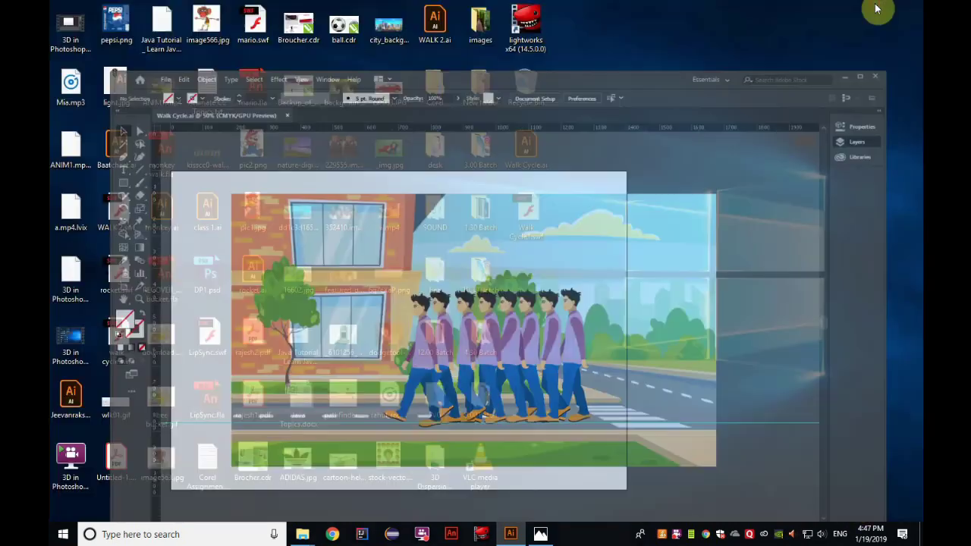
double_click(522, 218)
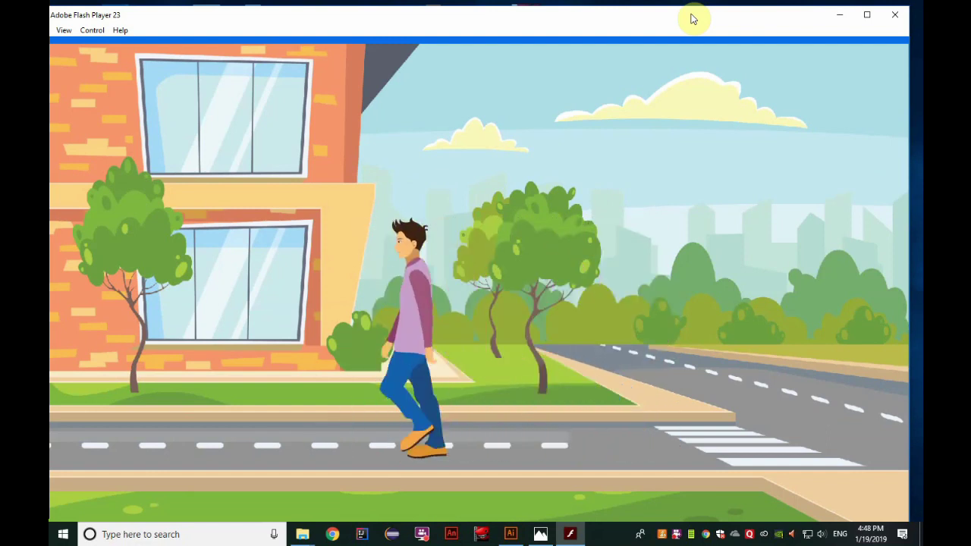
left_click(904, 18)
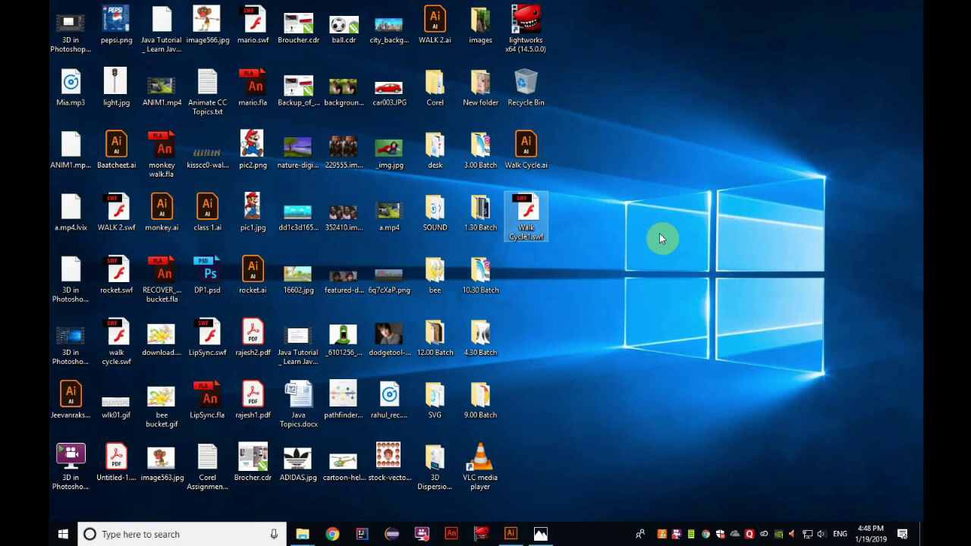
Step: Zoom to 100% and shift the Layer 4–9 figures right to space the poses evenly
left_click(511, 534)
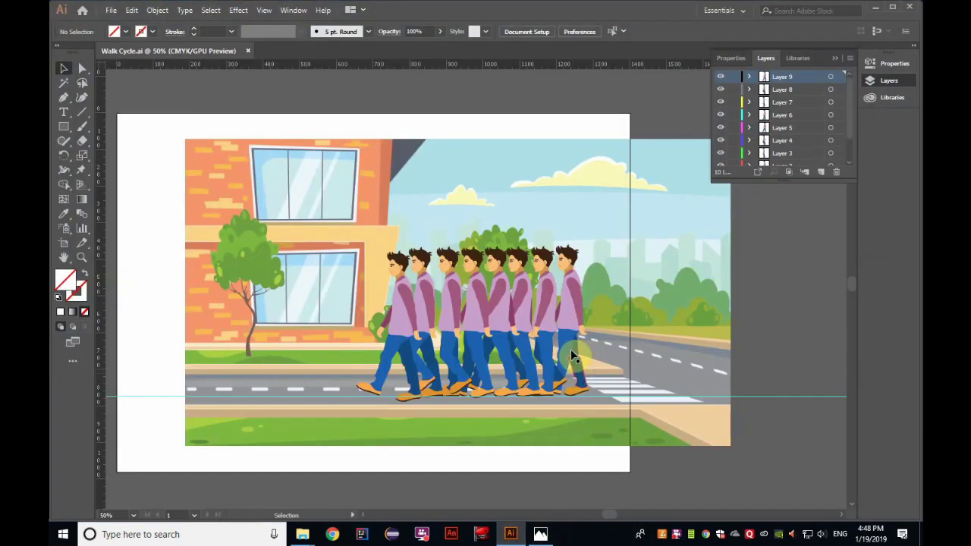
left_click(555, 308, "ctrl")
left_click(463, 323, "ctrl")
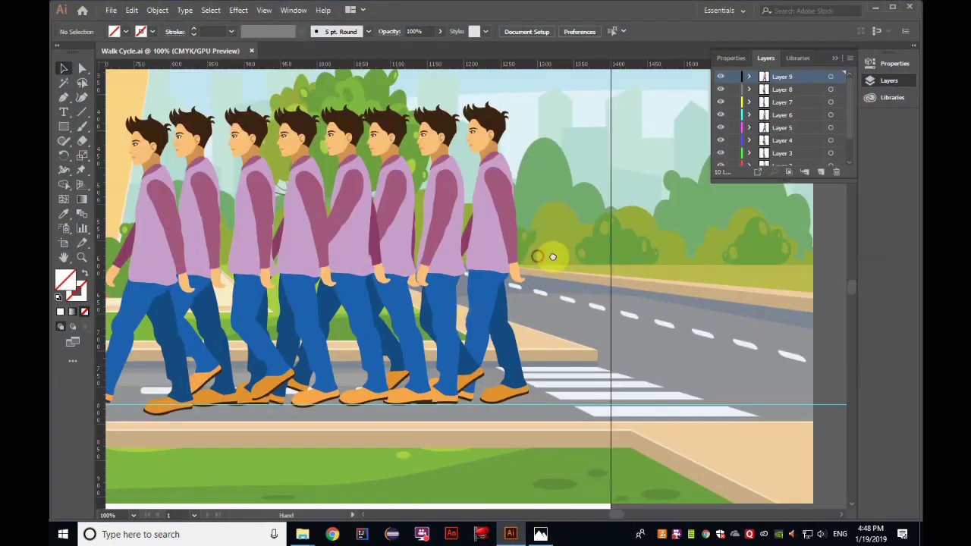
mouse_move(472, 150)
left_mouse_down()
mouse_move(578, 210)
mouse_move(564, 198)
left_mouse_up()
left_click(563, 200)
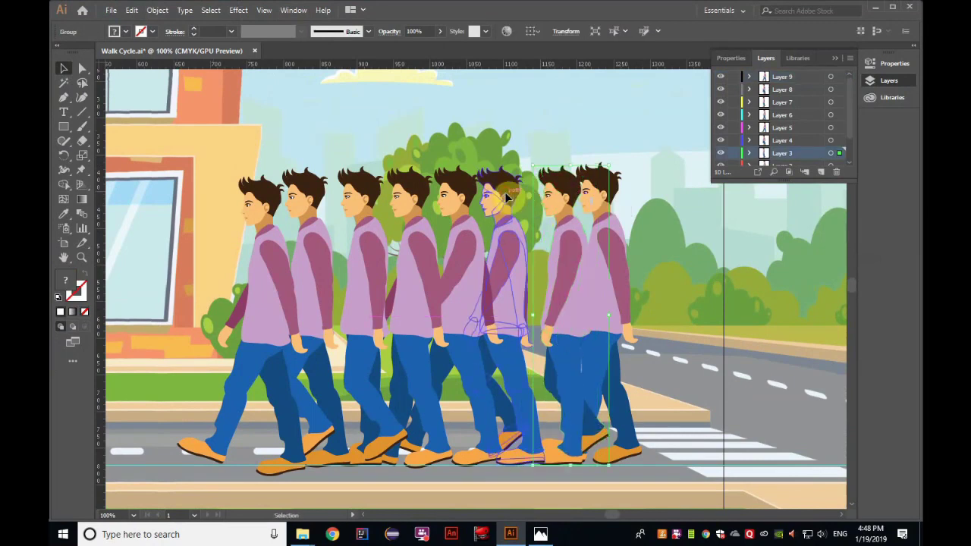
left_click_drag(464, 205, 491, 205)
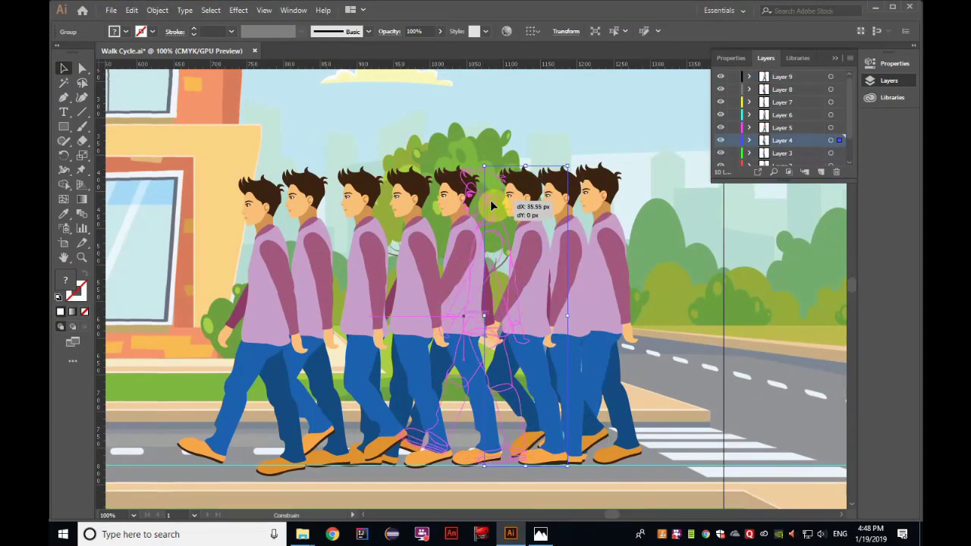
left_click_drag(417, 196, 456, 195)
left_click(468, 206)
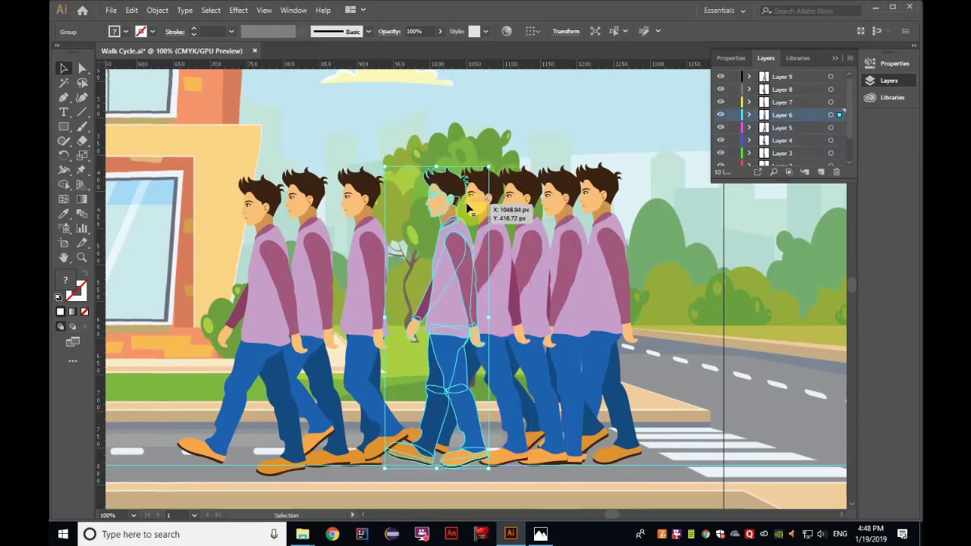
left_click_drag(369, 194, 414, 194)
left_click_drag(305, 196, 372, 201)
left_click_drag(273, 193, 341, 195)
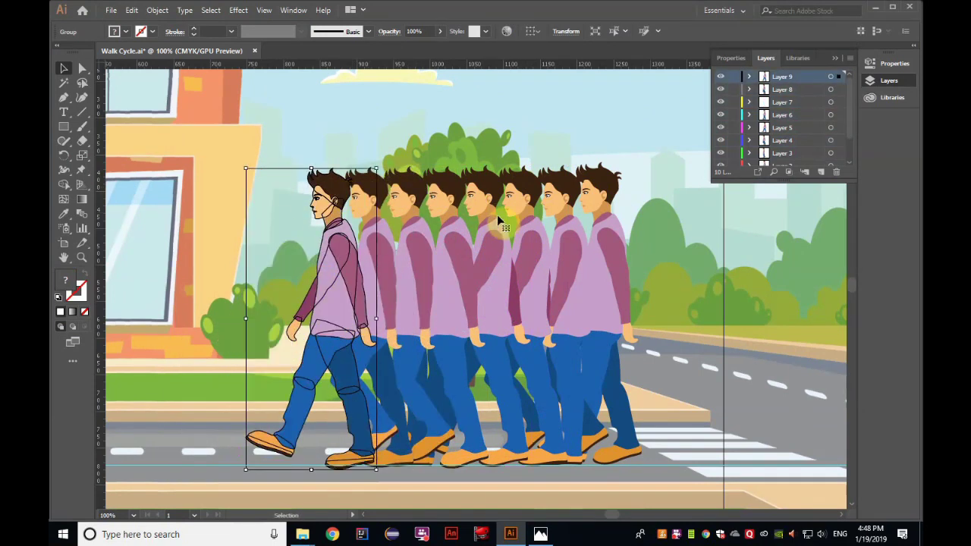
left_click(279, 228)
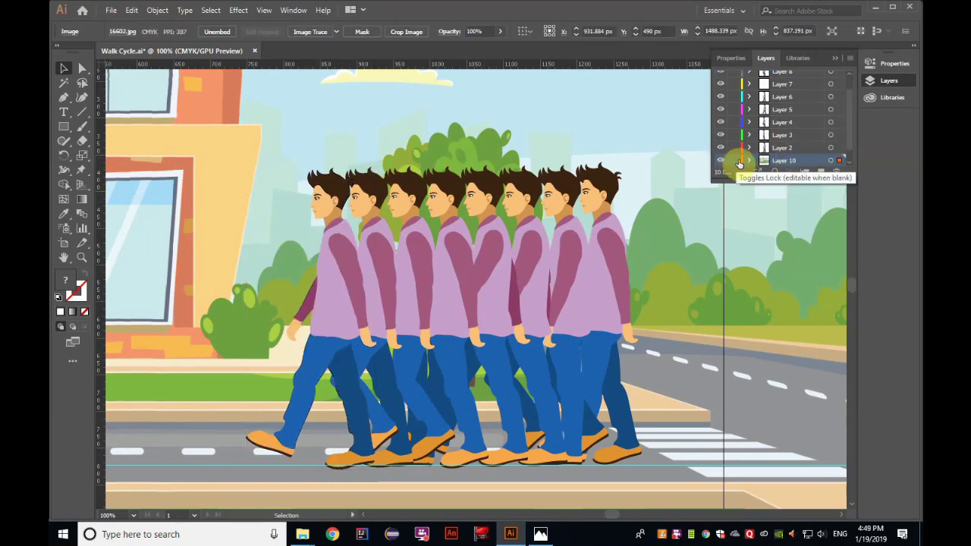
Step: Lock background Layer 10 and paste a copy of the rightmost pose onto new Layer 11 at the row's far left
left_click(733, 161)
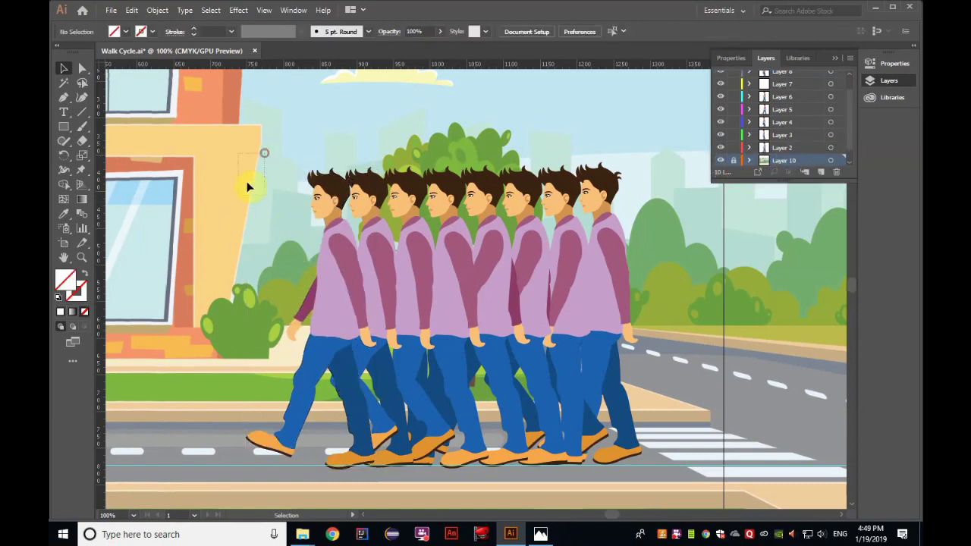
left_click(605, 190)
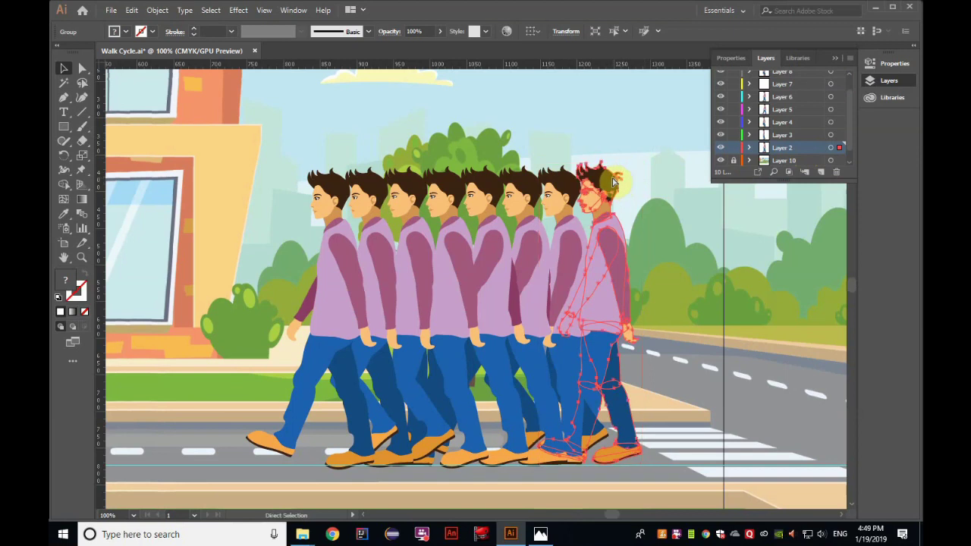
scroll(799, 81, "up", 1)
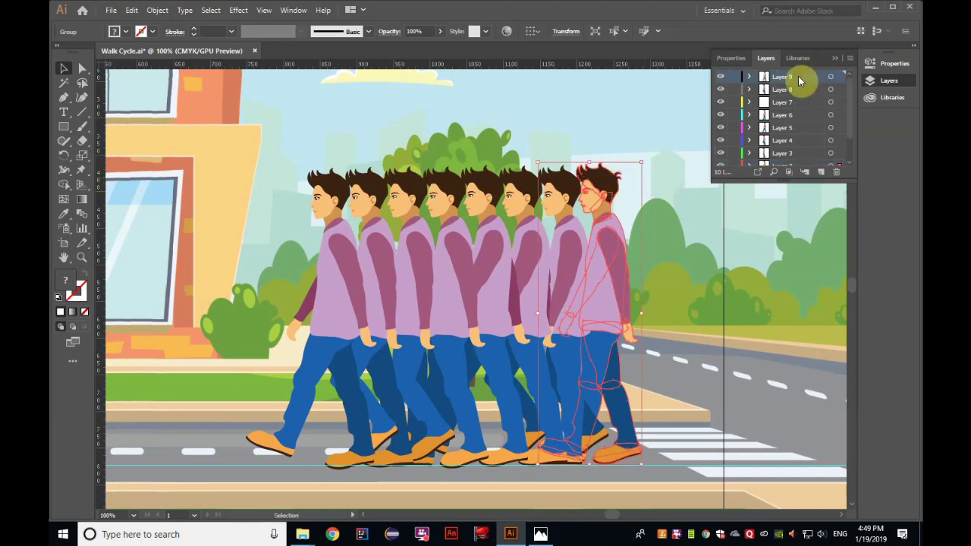
left_click(823, 173)
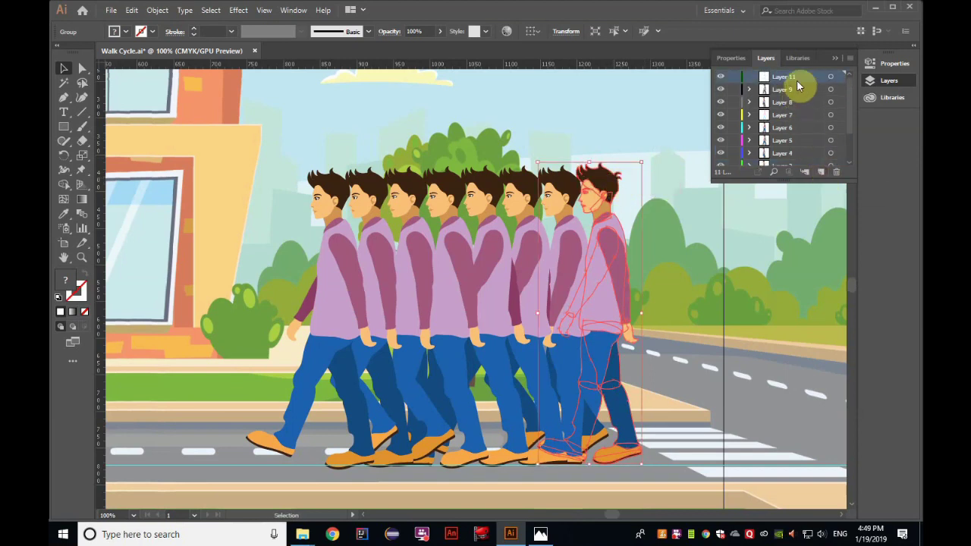
key("ctrl+f")
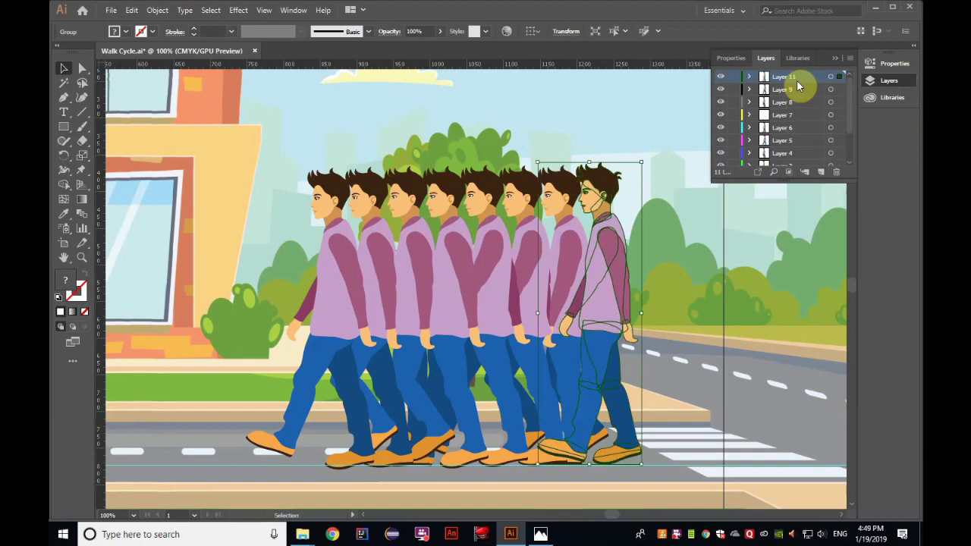
left_click_drag(607, 197, 296, 204)
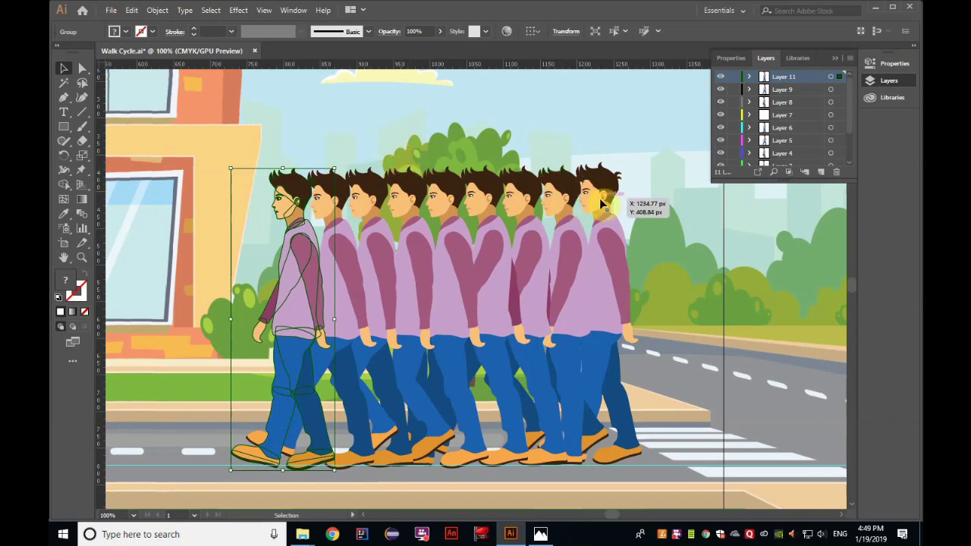
Step: With a pose selected and Layer 11 active, add Layer 12 on top
left_click(559, 199)
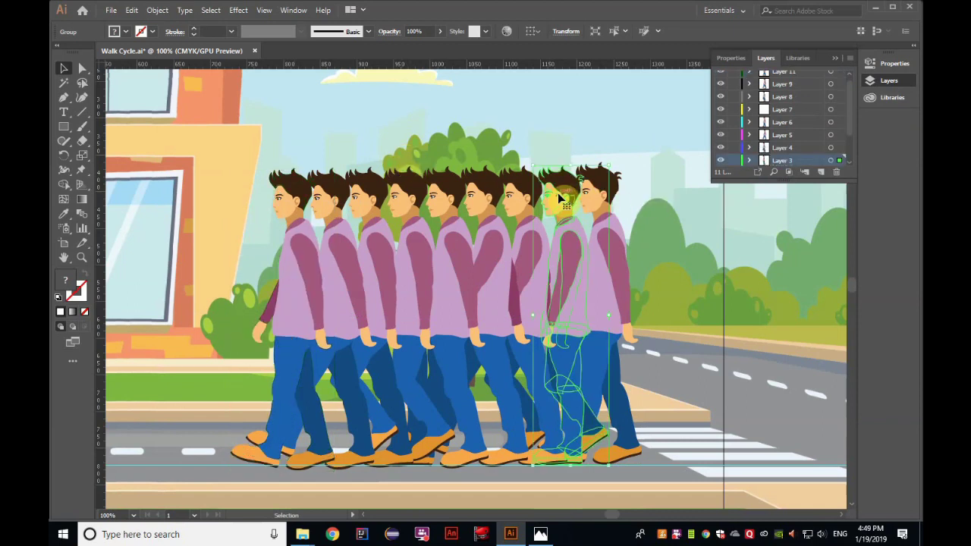
left_click(806, 75)
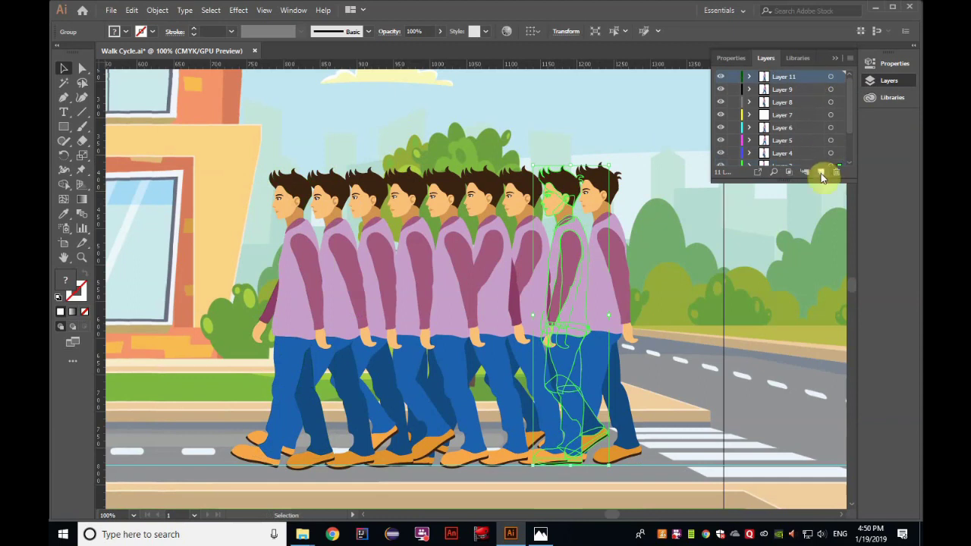
left_click(821, 173)
Step: Place pose copies at the line's left end on Layers 12 and 13
left_click_drag(568, 198, 256, 202)
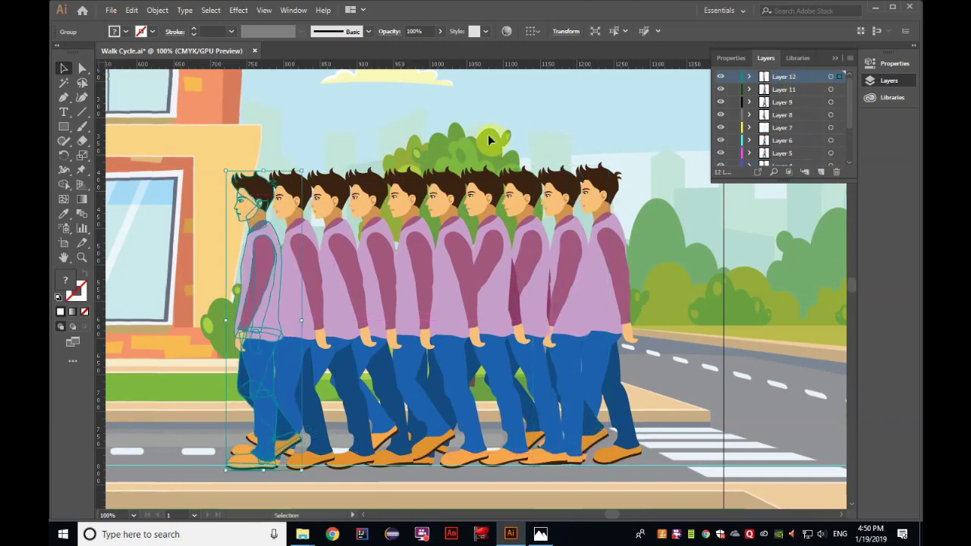
left_click(524, 199)
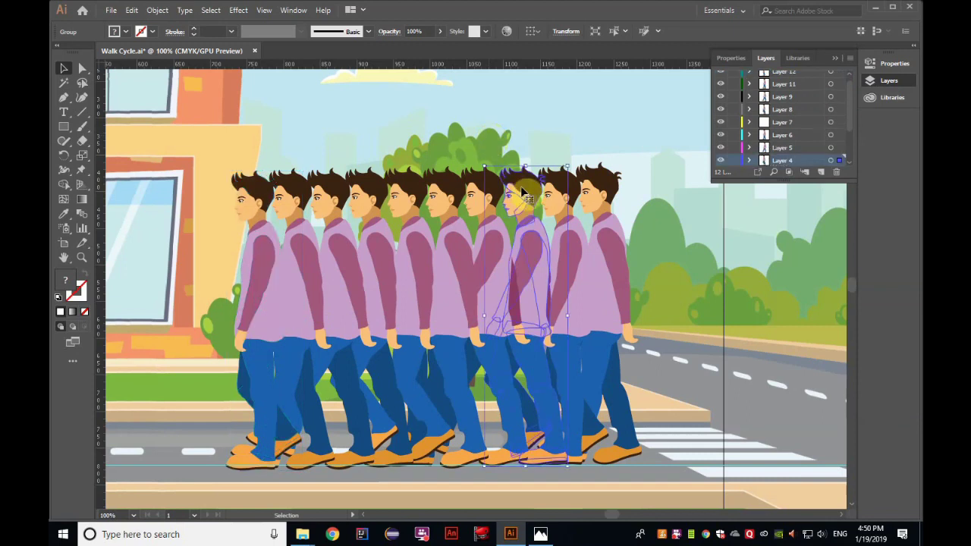
scroll(759, 118, "up", 1)
left_click(797, 79)
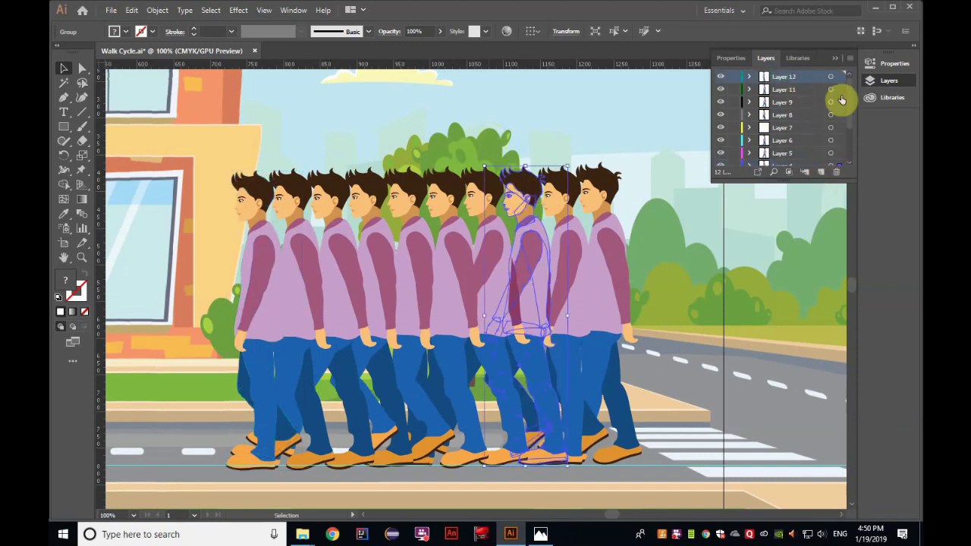
left_click(821, 172)
left_click_drag(538, 196, 220, 200)
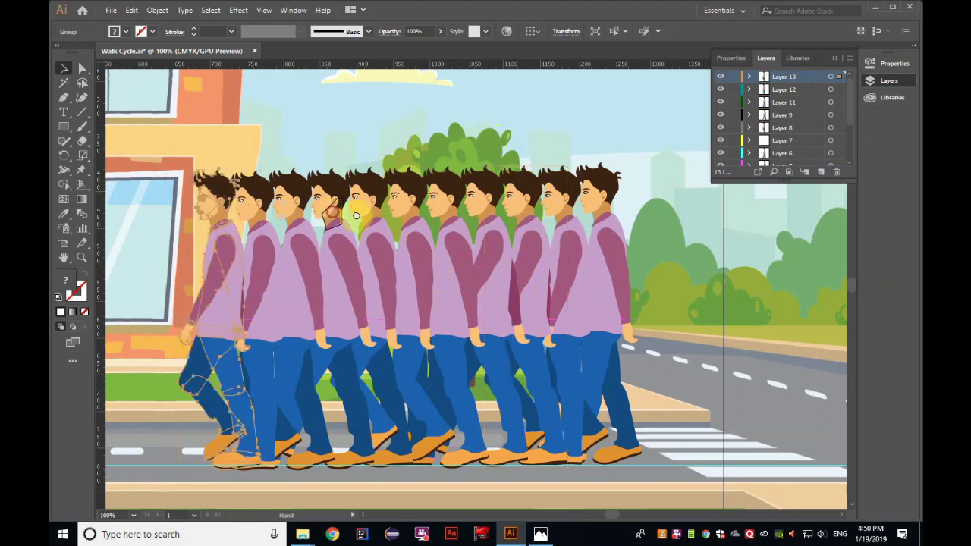
Step: Put two more pose copies on Layers 14 and 15, each moved to the line's left end
mouse_move(322, 213)
left_mouse_down()
mouse_move(482, 209)
mouse_move(455, 196)
left_mouse_up()
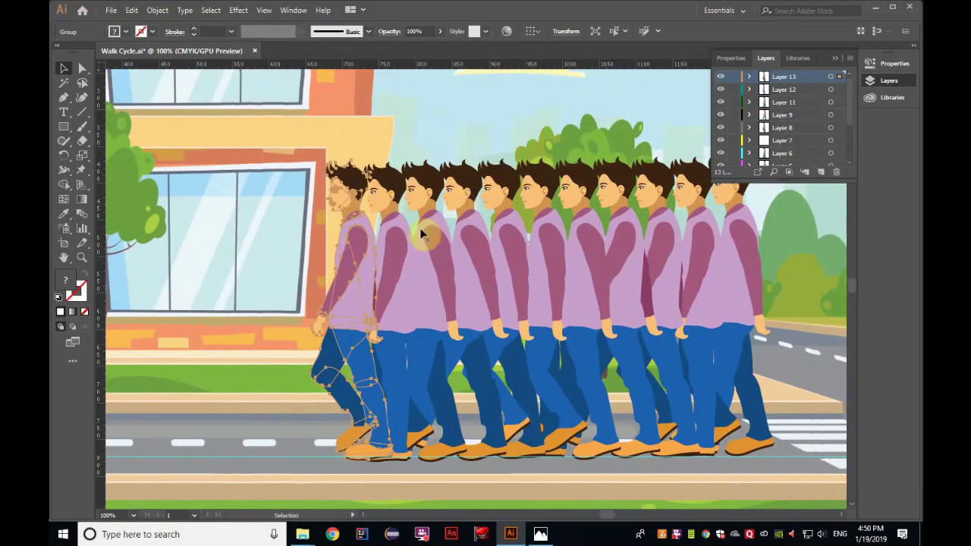
left_click(623, 182)
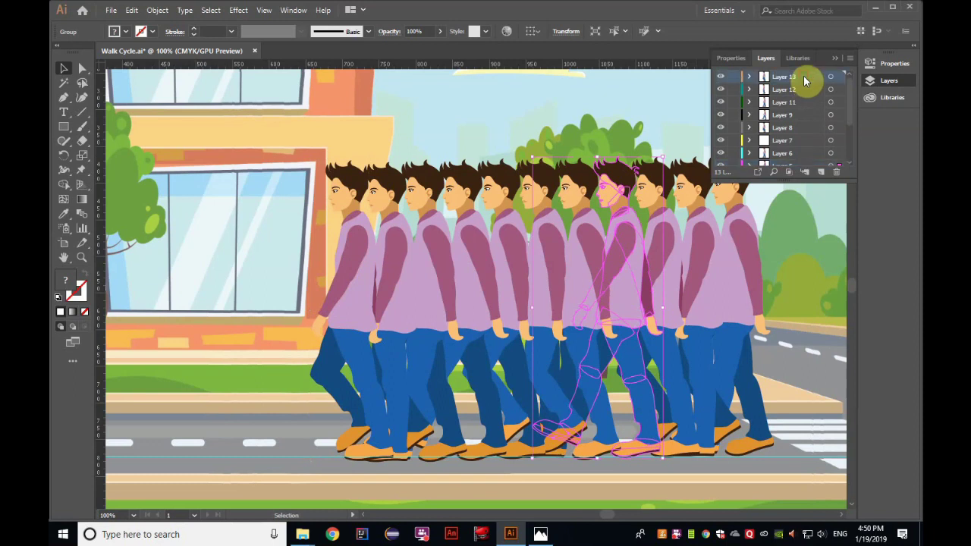
left_click(821, 171)
key("ctrl+c")
key("ctrl+f")
mouse_move(629, 187)
left_mouse_down()
mouse_move(301, 178)
mouse_move(312, 189)
left_mouse_up()
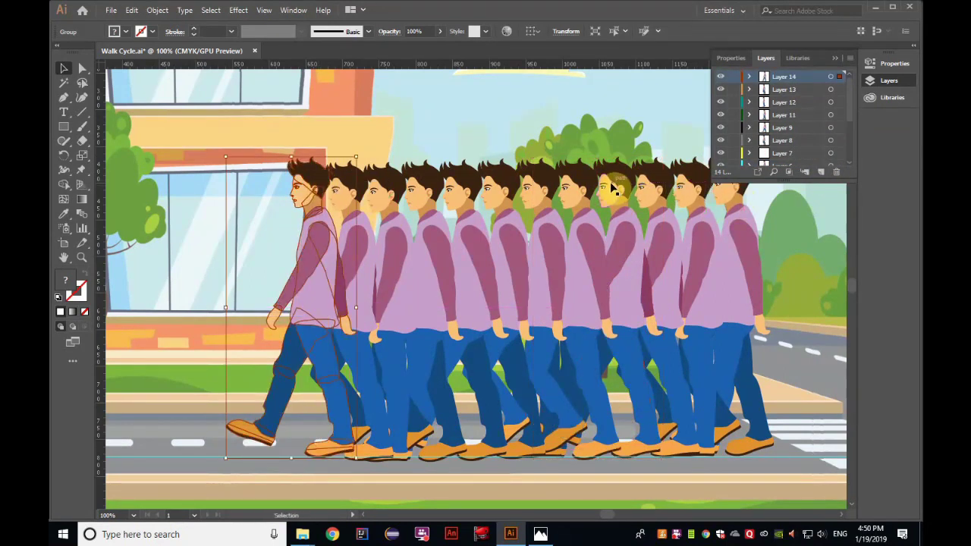
left_click(580, 186)
scroll(824, 121, "up", 1)
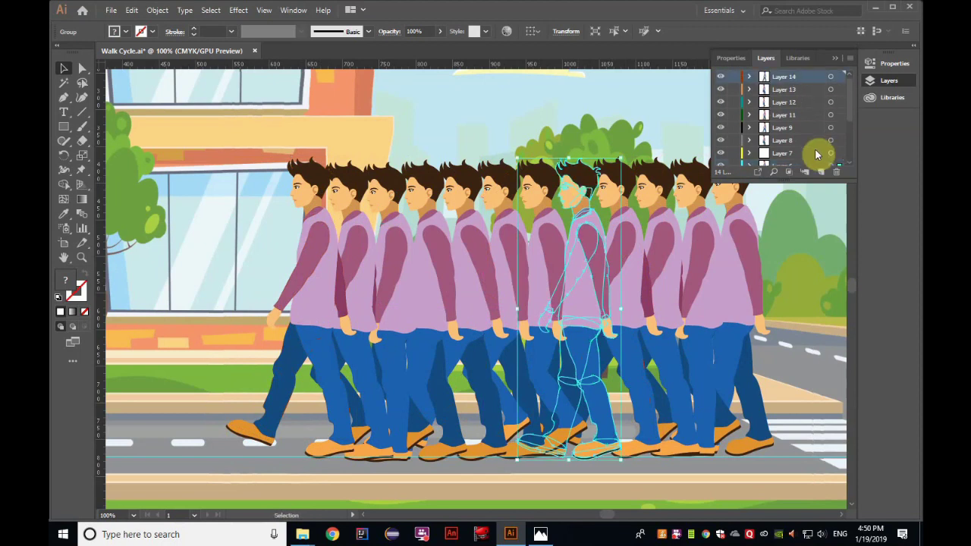
left_click_drag(585, 194, 285, 194)
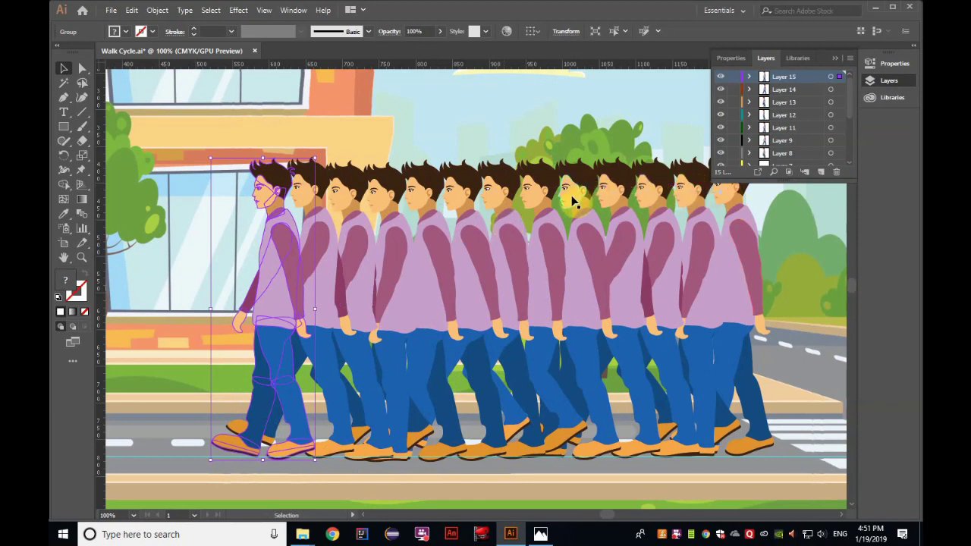
Step: Paste a middle pose onto new Layer 16 and move it to the line's left end
left_click(543, 189)
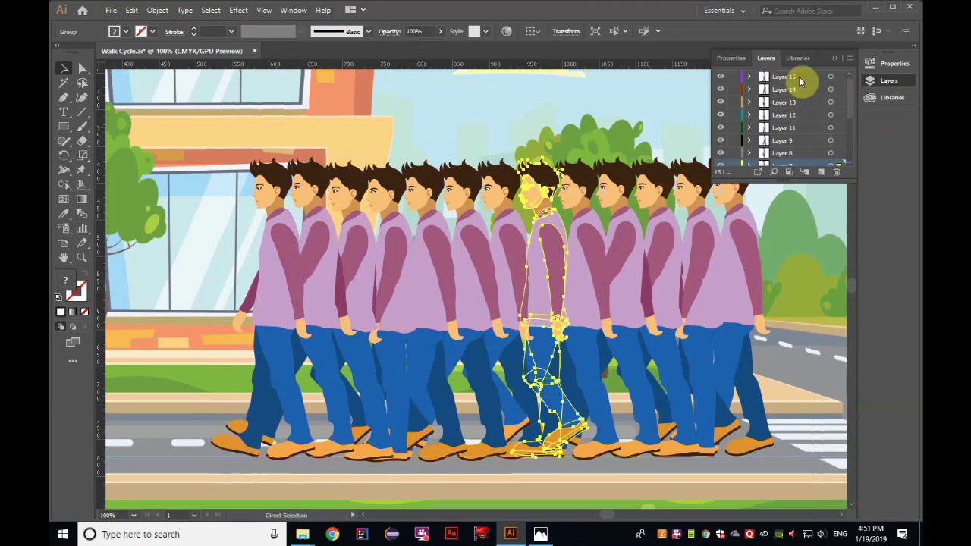
left_click(822, 171)
key("ctrl+f")
left_click_drag(546, 201, 222, 199)
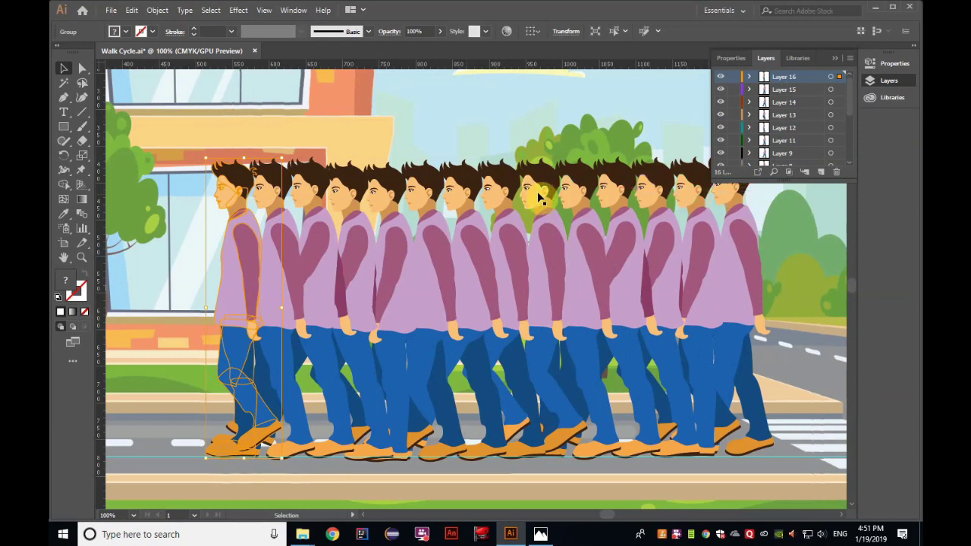
Step: Paste another pose onto new Layer 17, undoing its move to the left
left_click(501, 196)
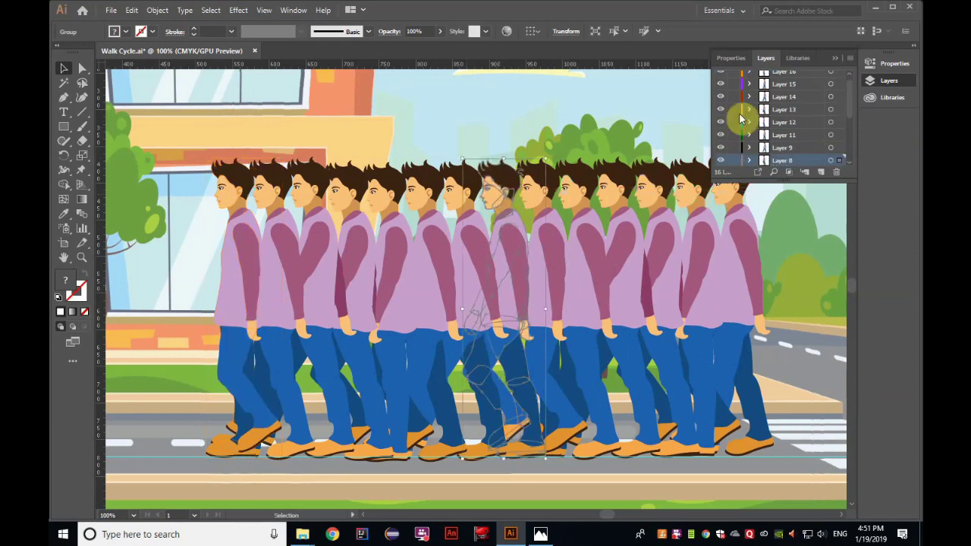
left_click(822, 172)
key("ctrl+x")
key("ctrl+f")
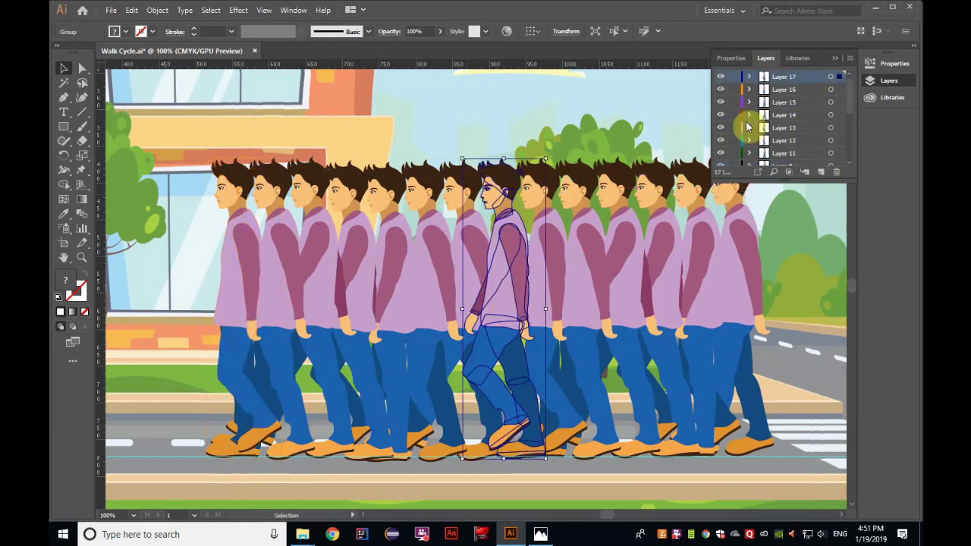
left_click_drag(513, 182, 211, 185)
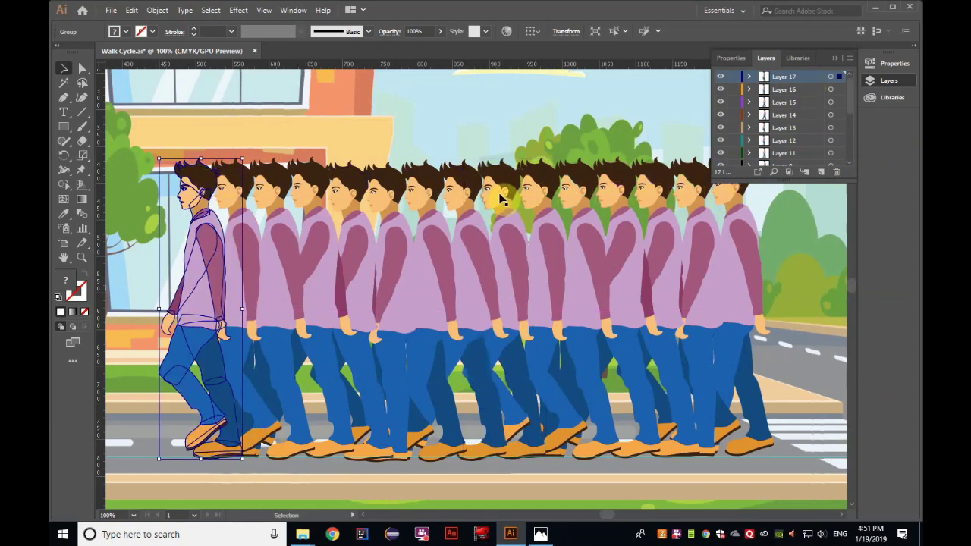
key("ctrl+z")
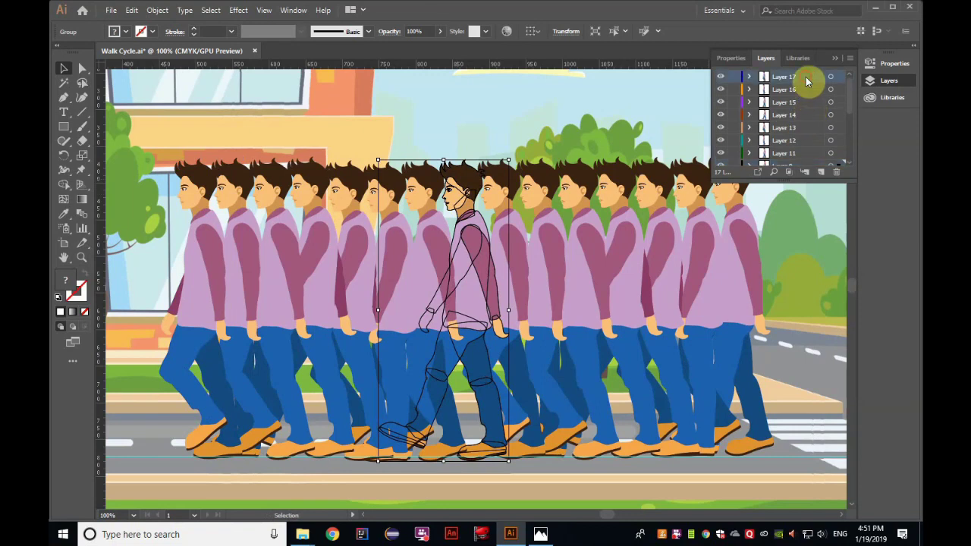
Step: Paste the pose onto new Layer 18 at the far left of the line
left_click(823, 173)
key("ctrl+v")
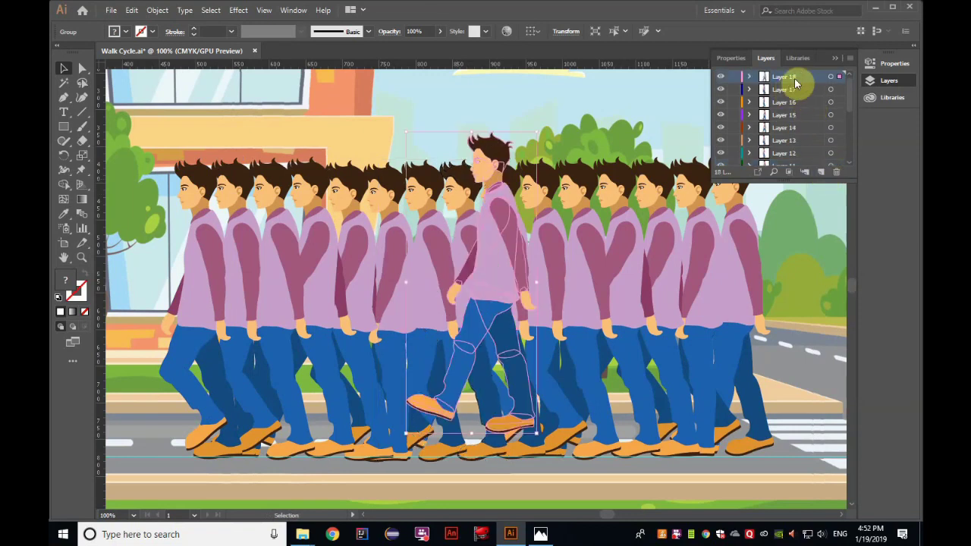
left_click_drag(499, 161, 165, 181)
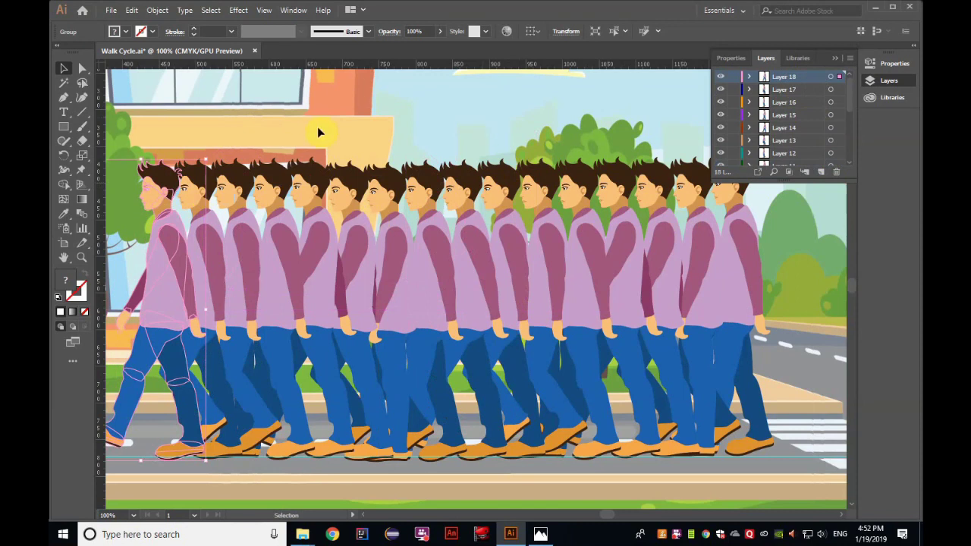
left_click(111, 10)
mouse_move(133, 224)
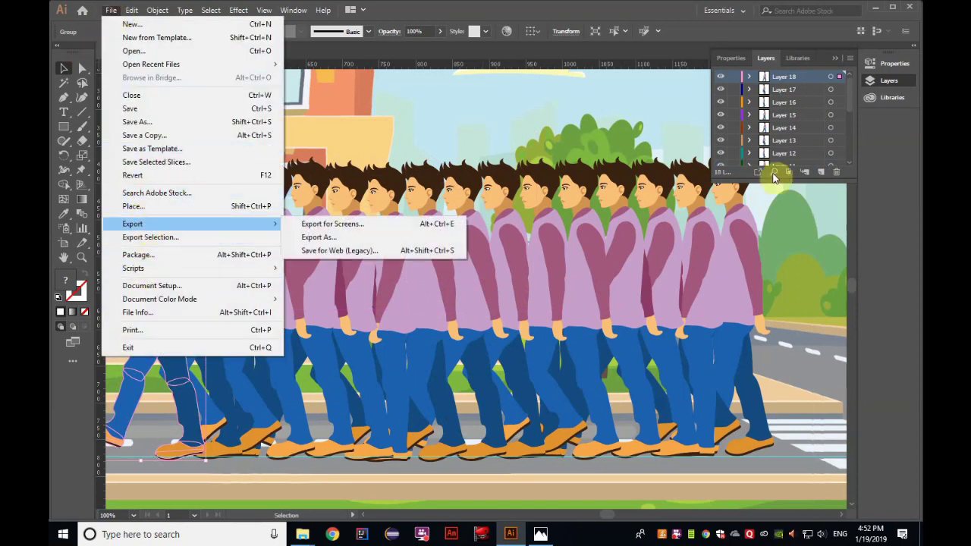
Step: Export as Flash SWF using AI Layers to SWF Frames, looping, at 10 fps
left_click_drag(850, 99, 850, 148)
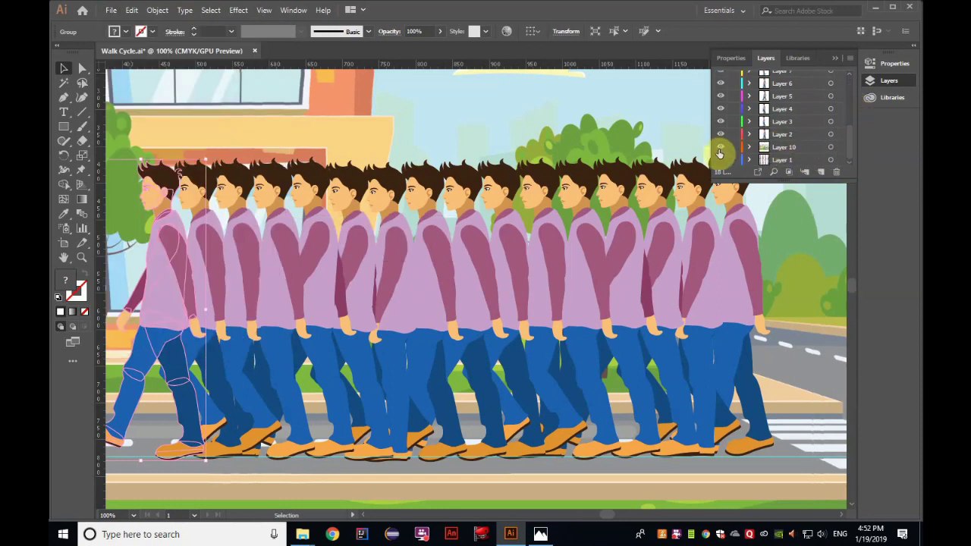
left_click(111, 10)
left_click(325, 238)
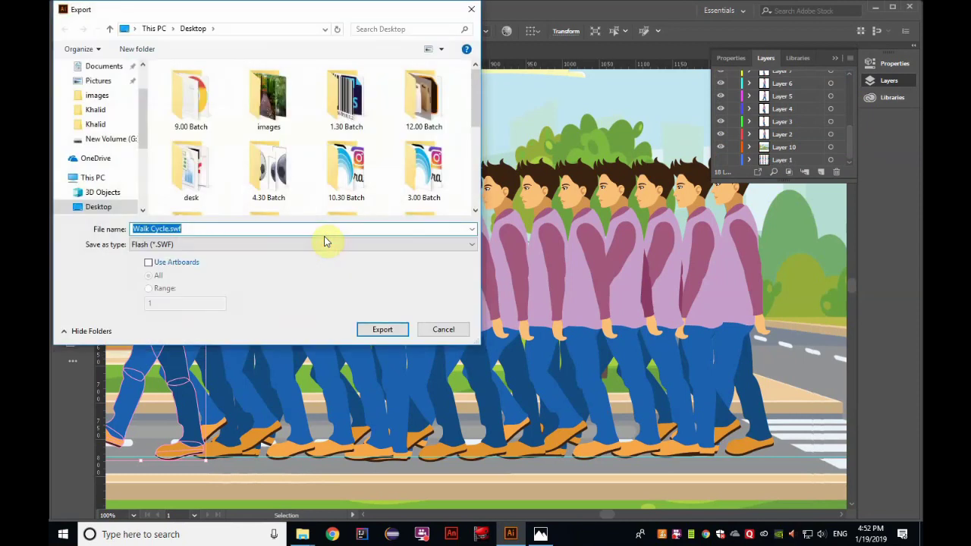
left_click(375, 328)
left_click(494, 130)
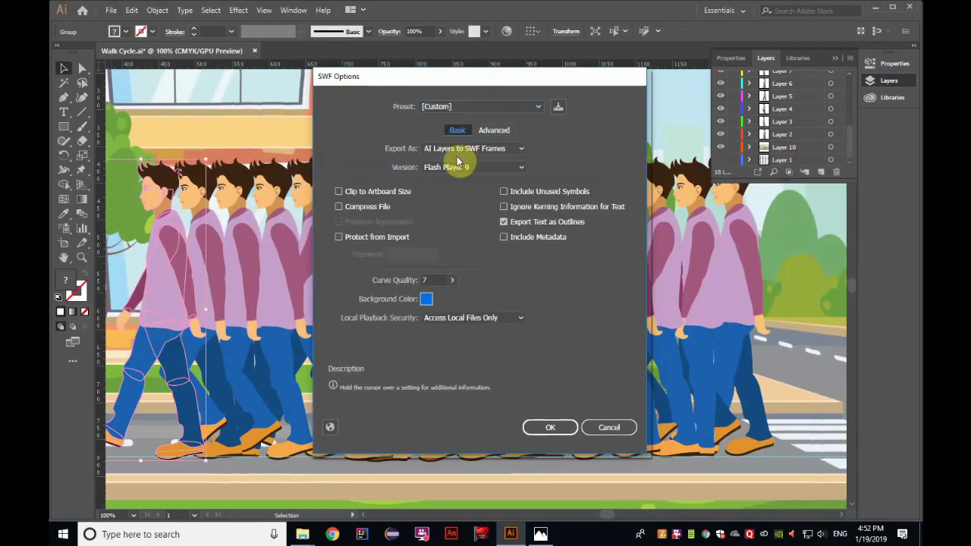
left_click(455, 148)
left_click(459, 171)
left_click(457, 130)
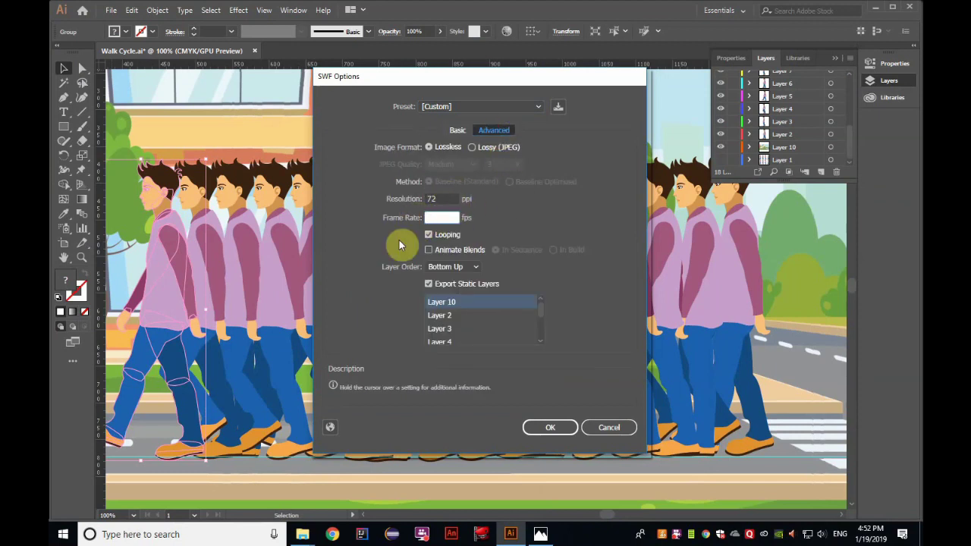
type("10")
Step: Confirm the SWF options and open Walk Cycle2.swf from the desktop in Flash Player
left_click(536, 425)
left_click(875, 7)
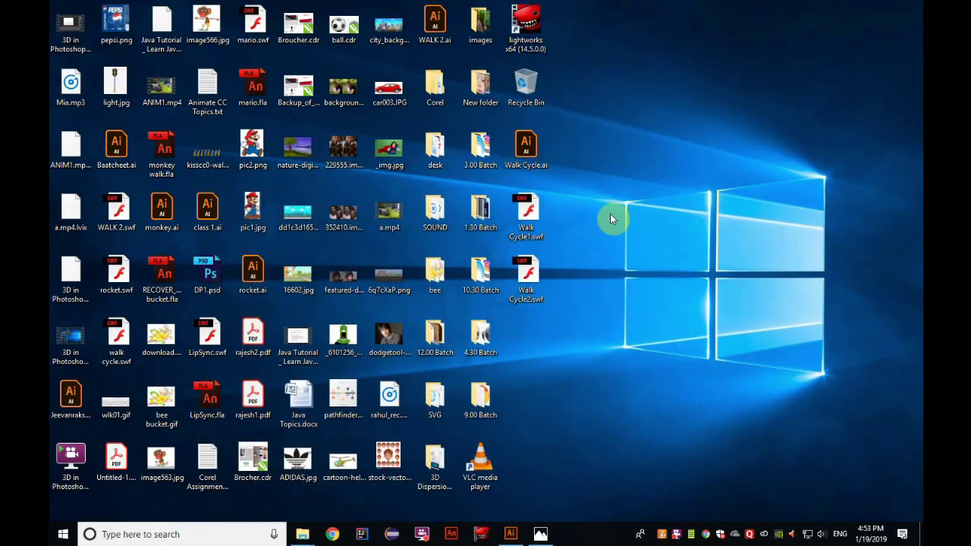
double_click(526, 275)
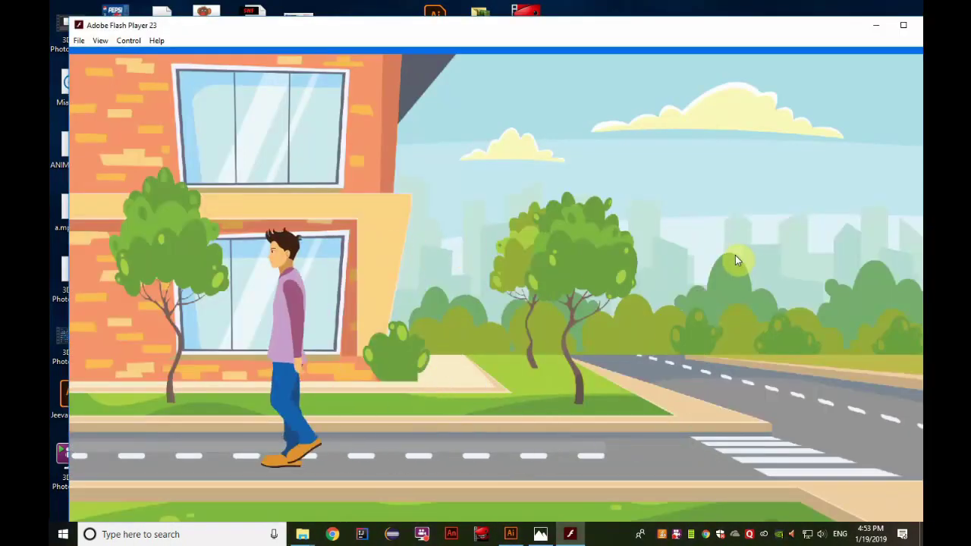